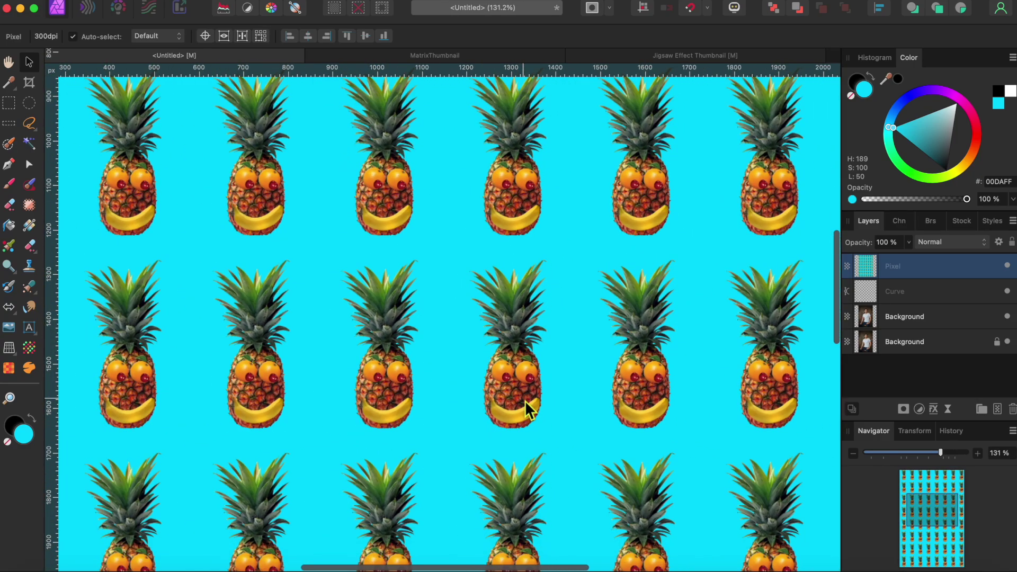
- Zoom out from the finished pineapple pattern preview to see the whole page
scroll(526, 403, down, 8)
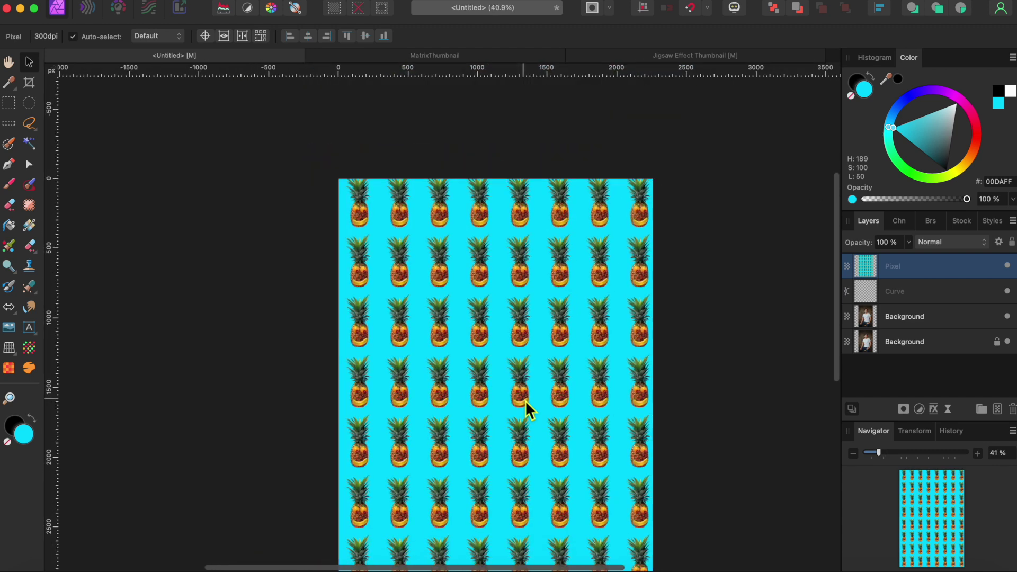
scroll(525, 401, down, 2)
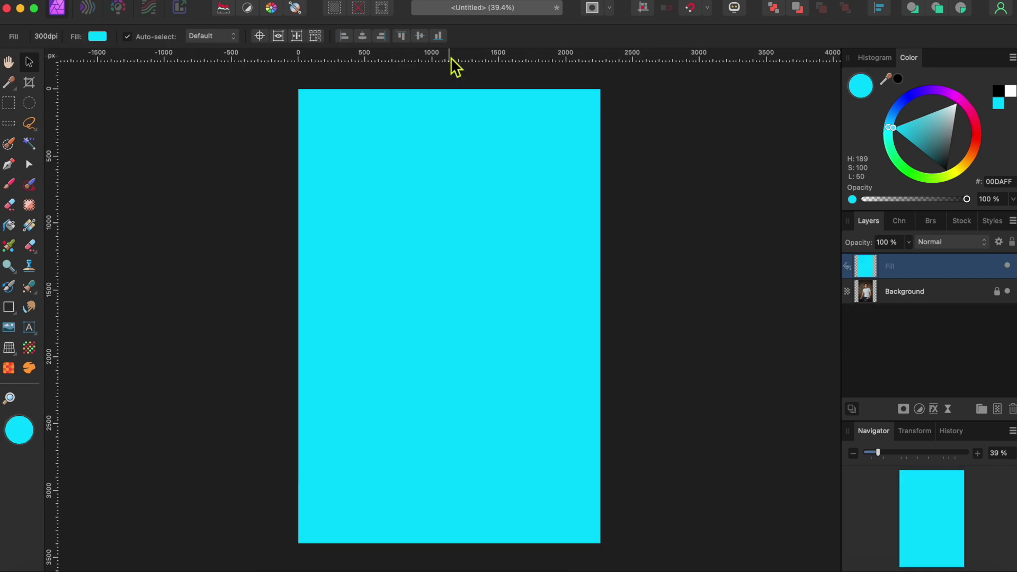
- Place Cherry.png through Pineapple.png from Downloads and pick Pineapple in the Place panel
click(122, 0)
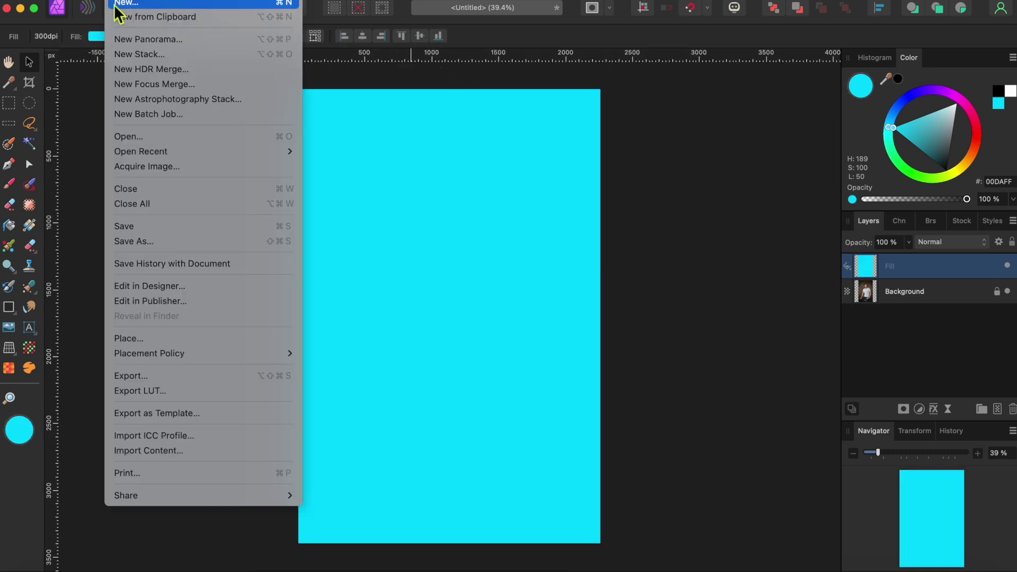
click(122, 339)
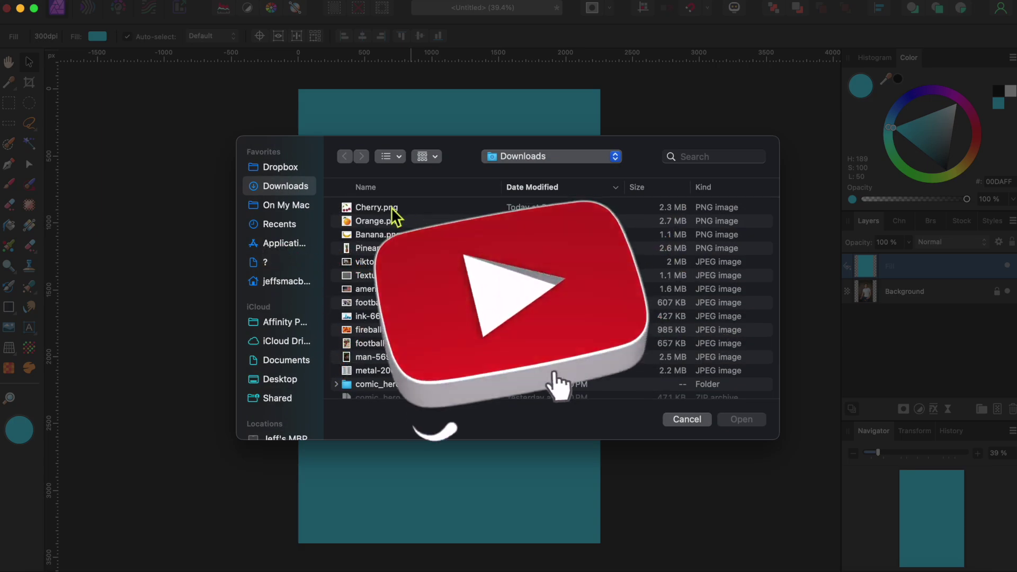
click(393, 208)
shift+click(381, 248)
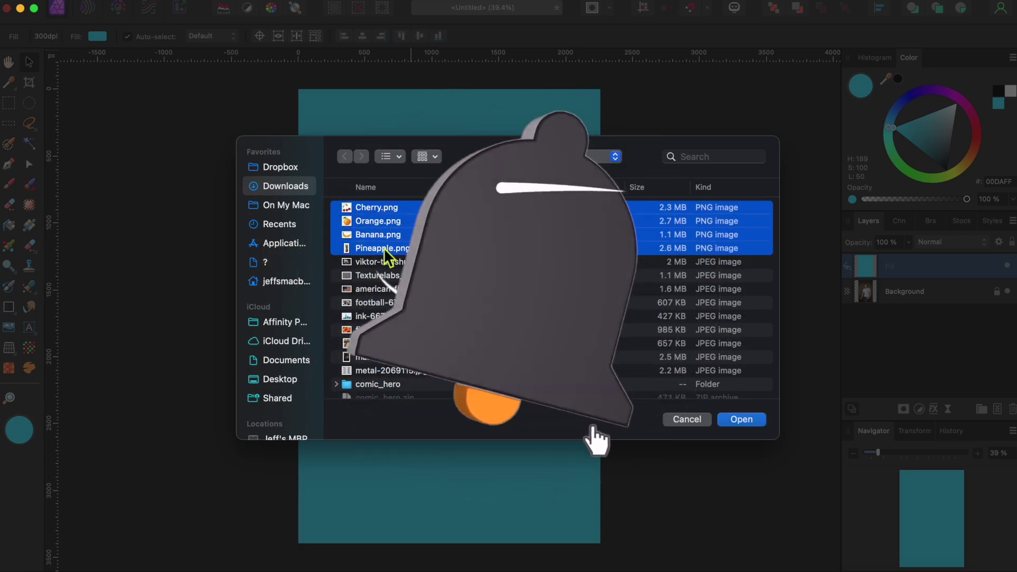
click(747, 419)
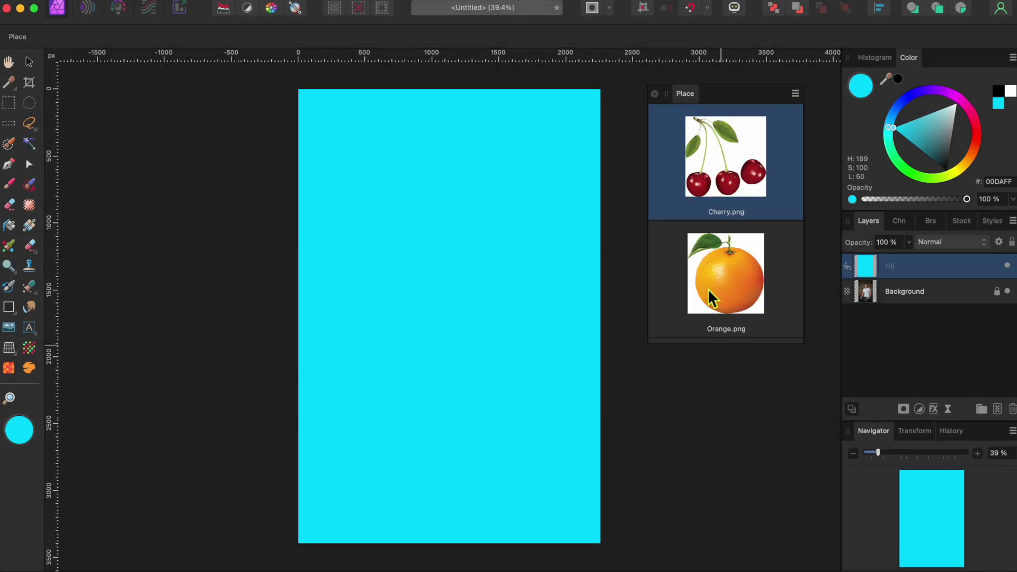
scroll(708, 281, down, 3)
scroll(707, 282, down, 3)
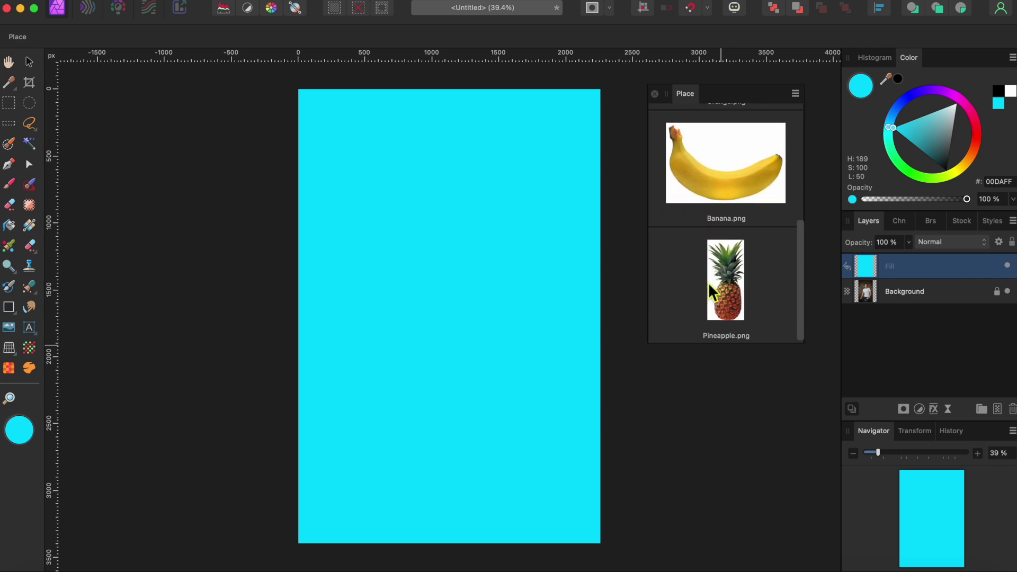
click(726, 286)
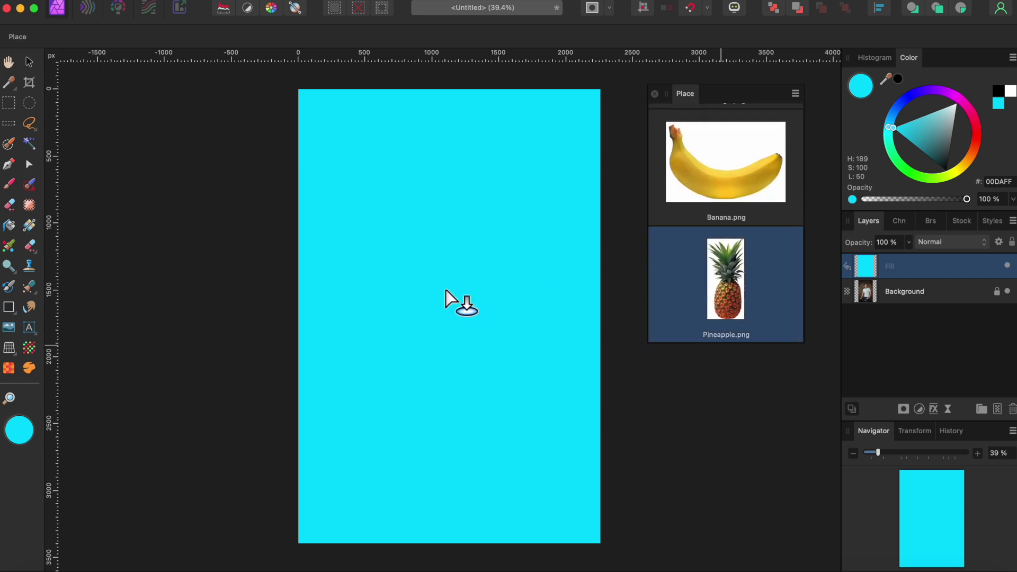
- Drop the pineapple centred, the banana at its base, the orange left and the cherries above
drag(370, 186, 529, 389)
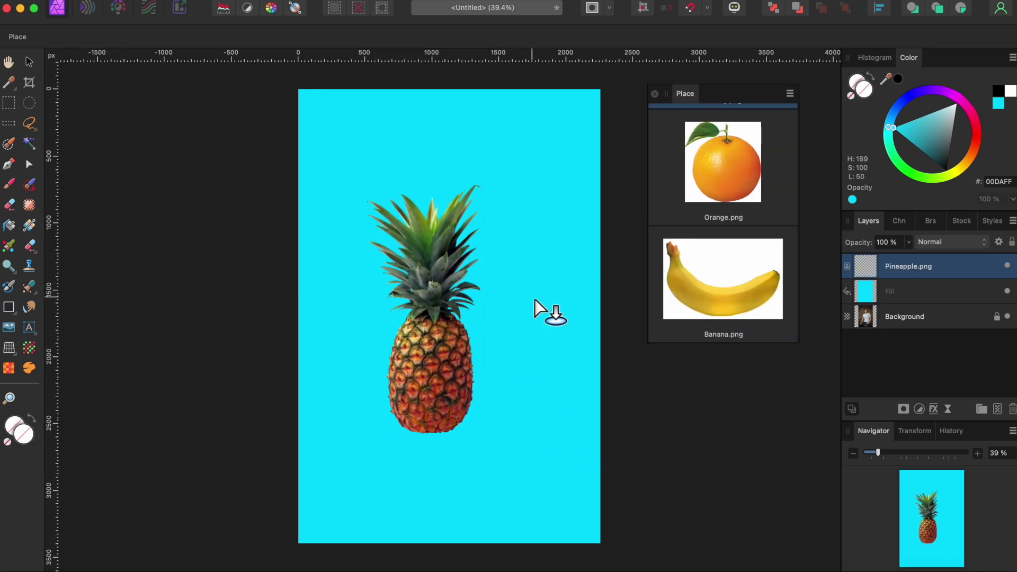
click(711, 291)
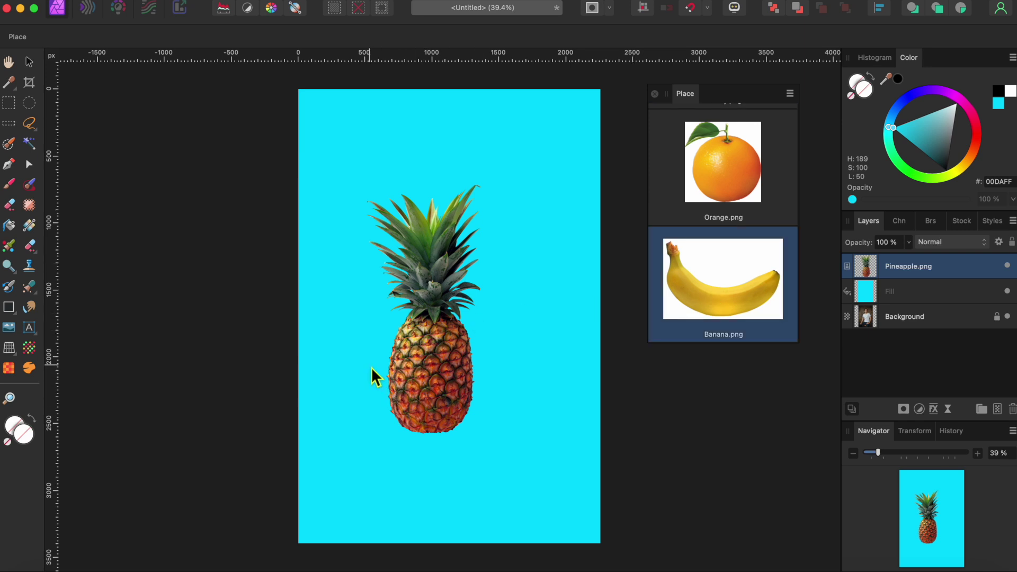
drag(374, 365, 491, 404)
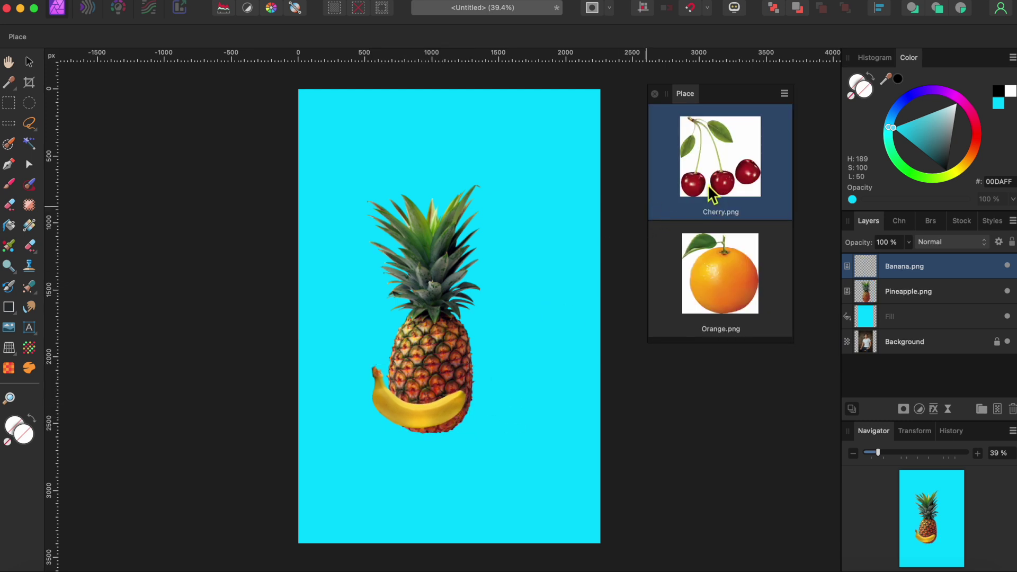
click(725, 279)
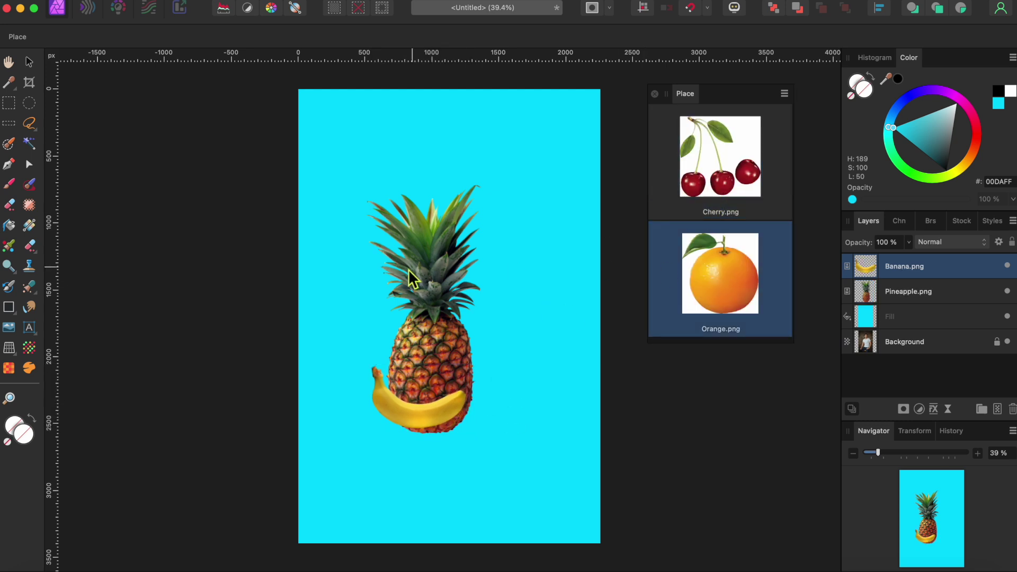
drag(396, 320, 415, 337)
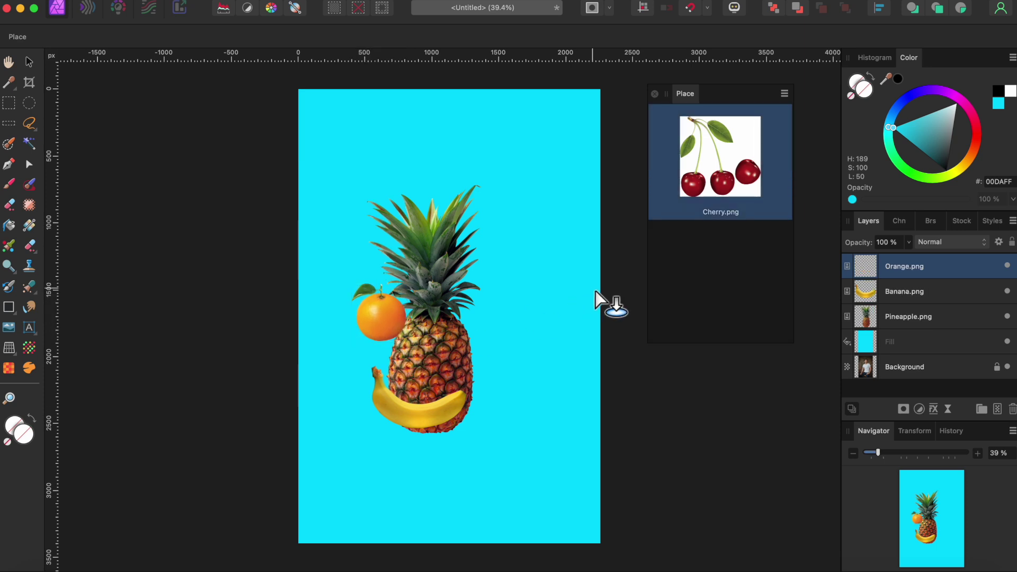
drag(446, 133, 523, 185)
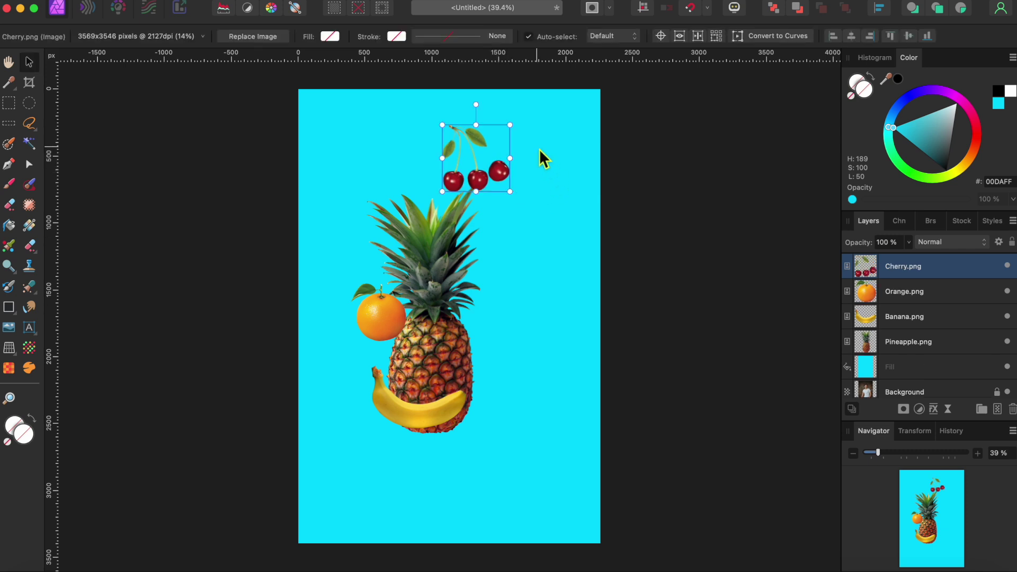
- Move, shrink and rotate the banana onto the pineapple's base as a smile
scroll(428, 400, up, 5)
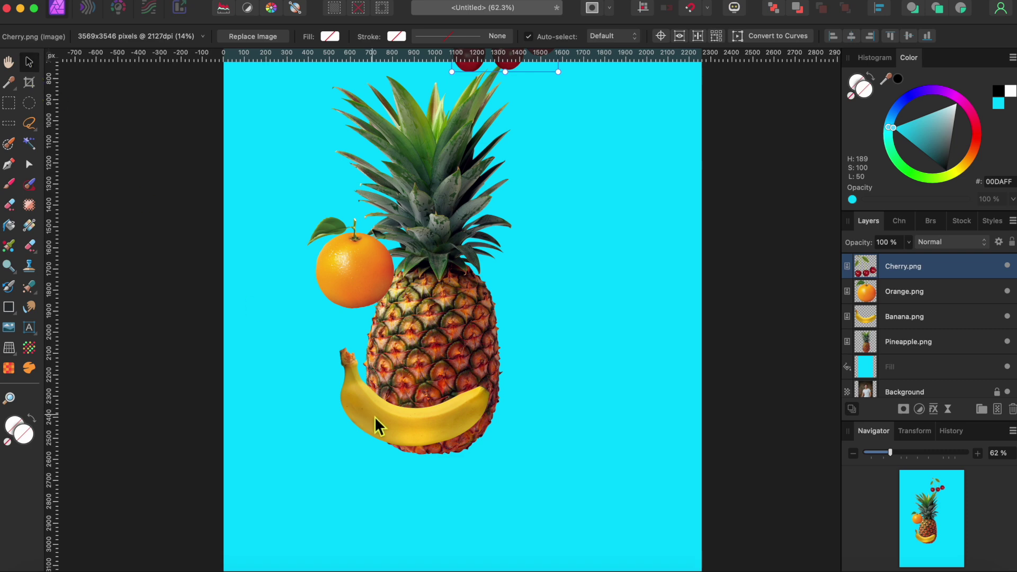
drag(370, 416, 397, 426)
drag(365, 348, 398, 368)
drag(466, 350, 447, 354)
- Shrink and tilt the orange onto the pineapple as an eye, and move the cherries right
click(360, 254)
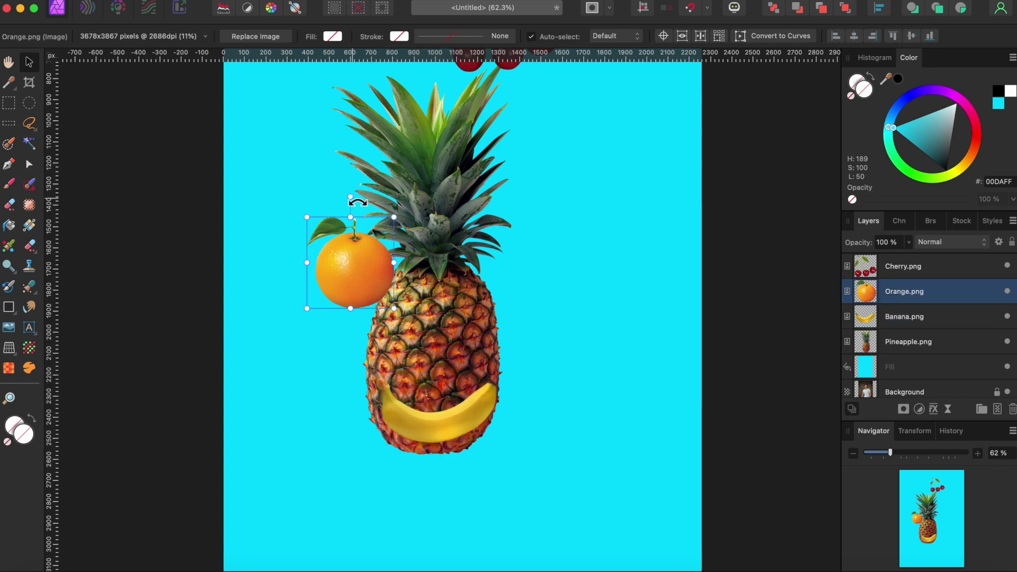
mouse_move(358, 202)
mouse_down()
mouse_move(381, 209)
mouse_move(365, 212)
mouse_move(342, 190)
mouse_up()
drag(352, 259, 419, 307)
drag(439, 273, 472, 333)
scroll(599, 86, up, 3)
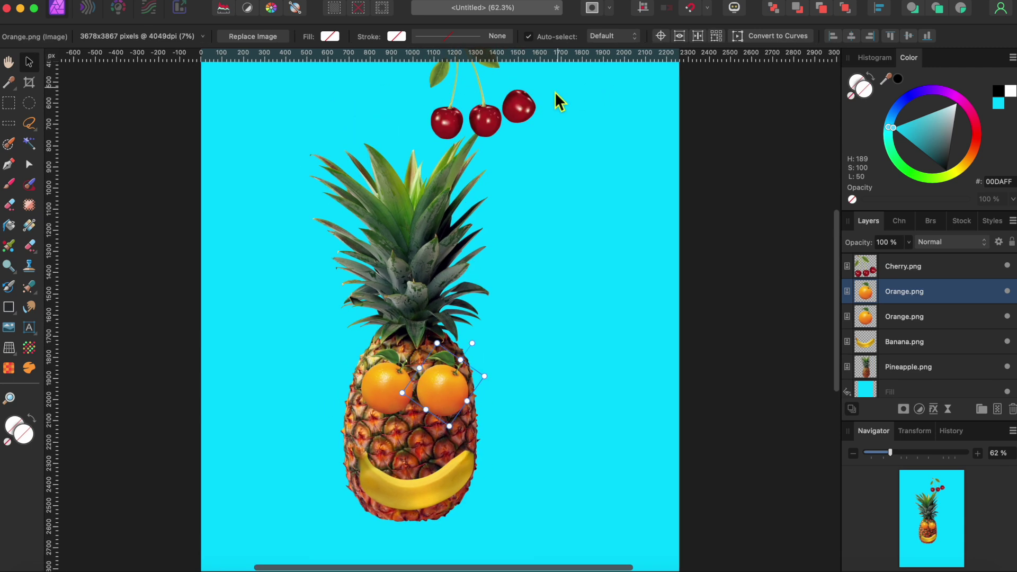
drag(518, 105, 607, 278)
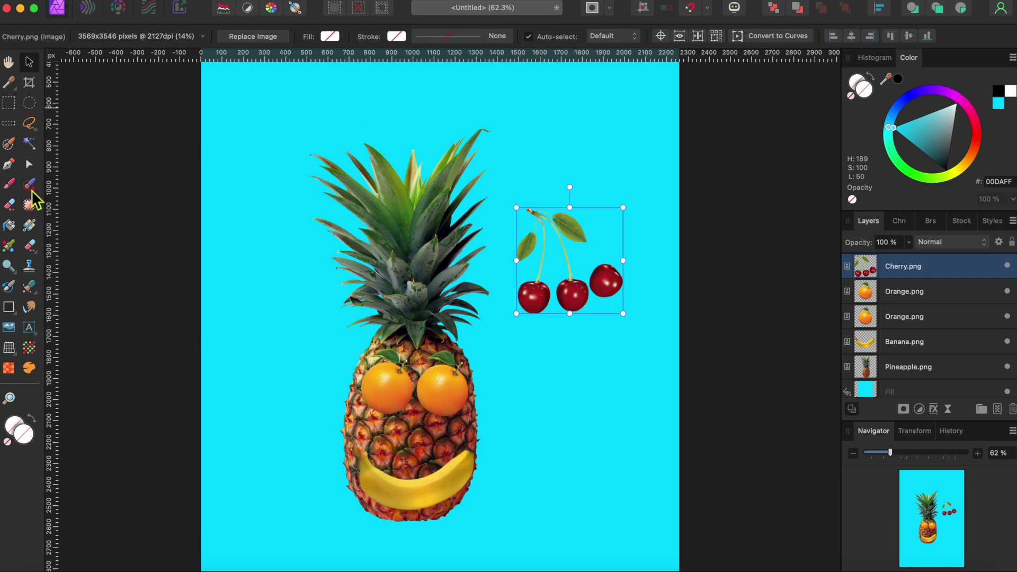
- Brush-select the right-hand cherry and rasterise the cherry layer
scroll(607, 306, up, 5)
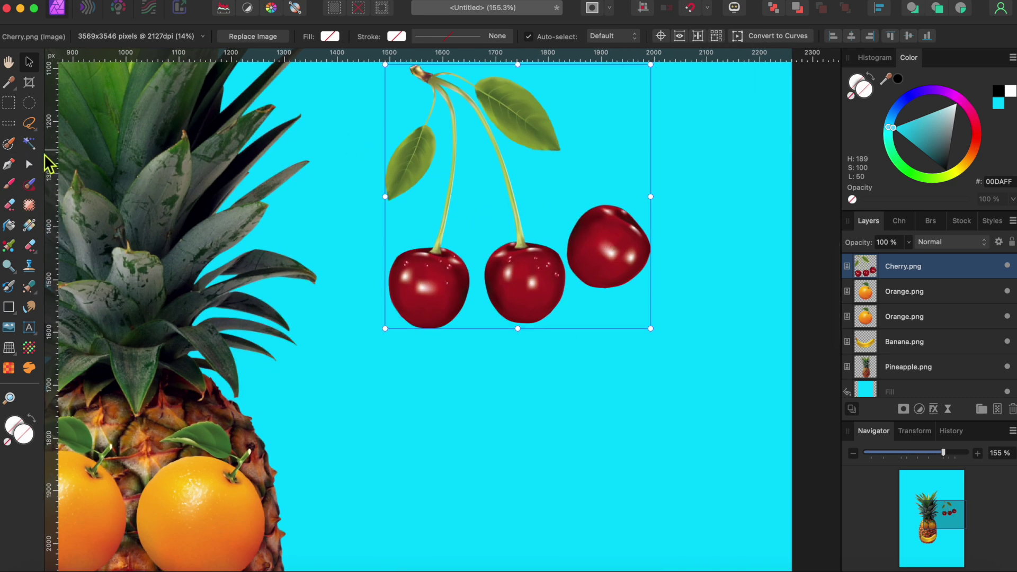
click(9, 143)
drag(617, 254, 608, 243)
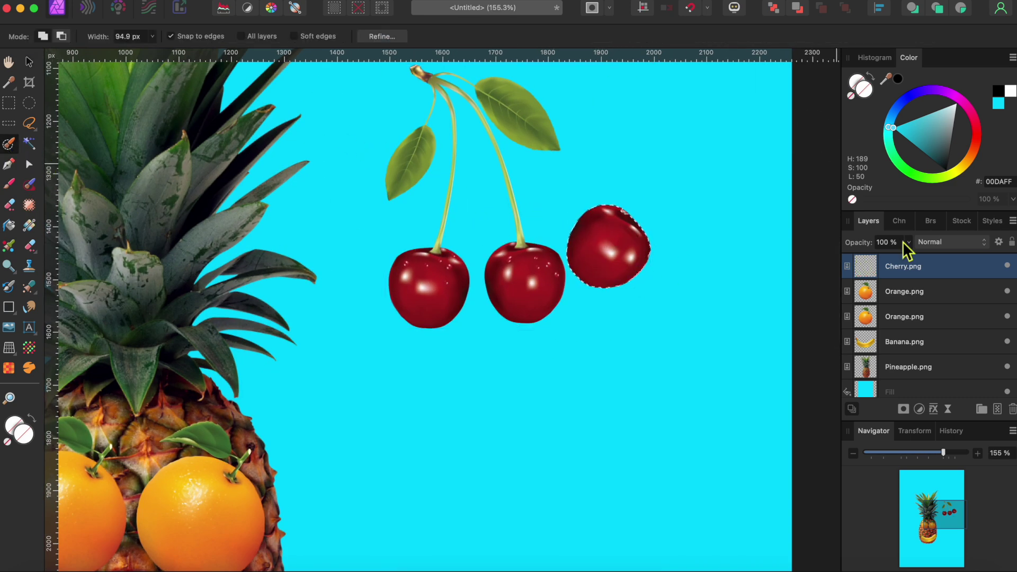
scroll(903, 355, down, 2)
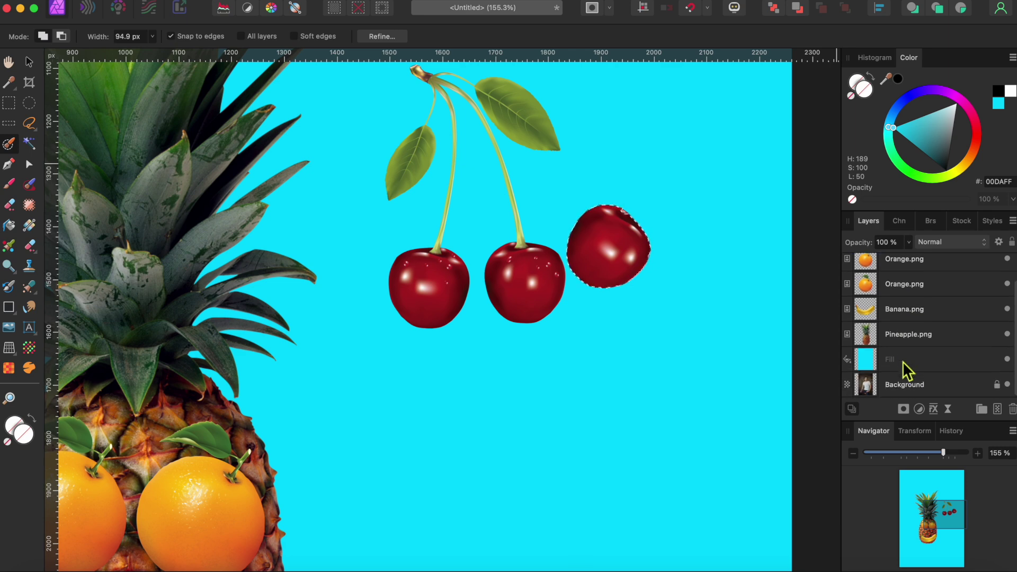
scroll(901, 267, up, 2)
right_click(901, 267)
click(897, 535)
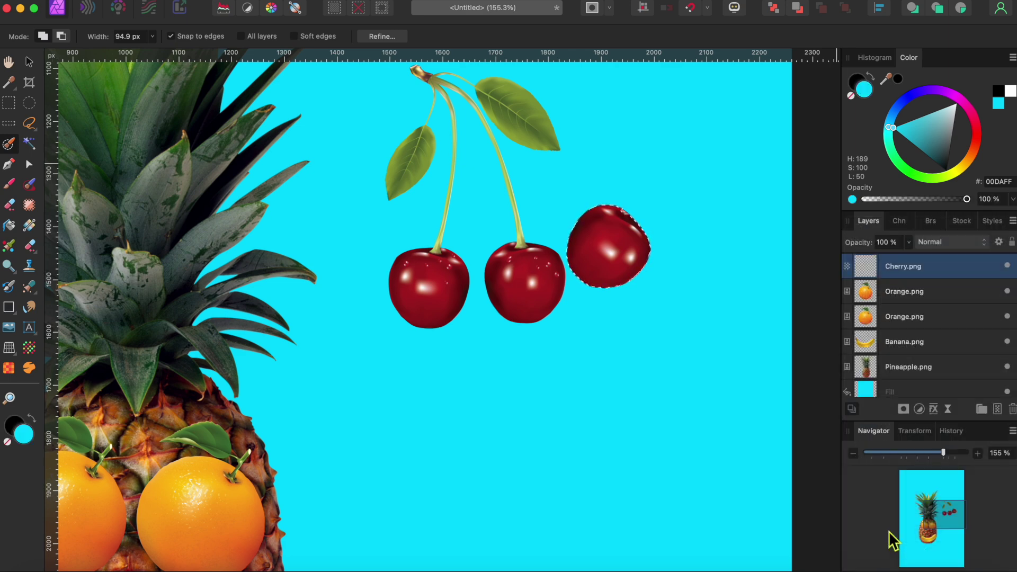
- Cut the cherry and paste it as its own layer, then delete the leftover bunch
click(148, 6)
click(159, 39)
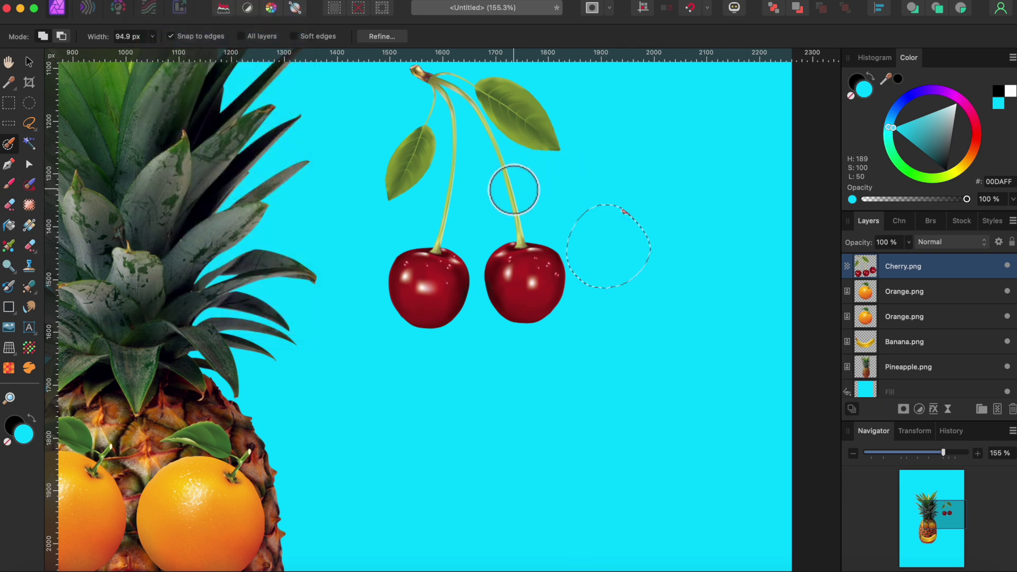
key(super+v)
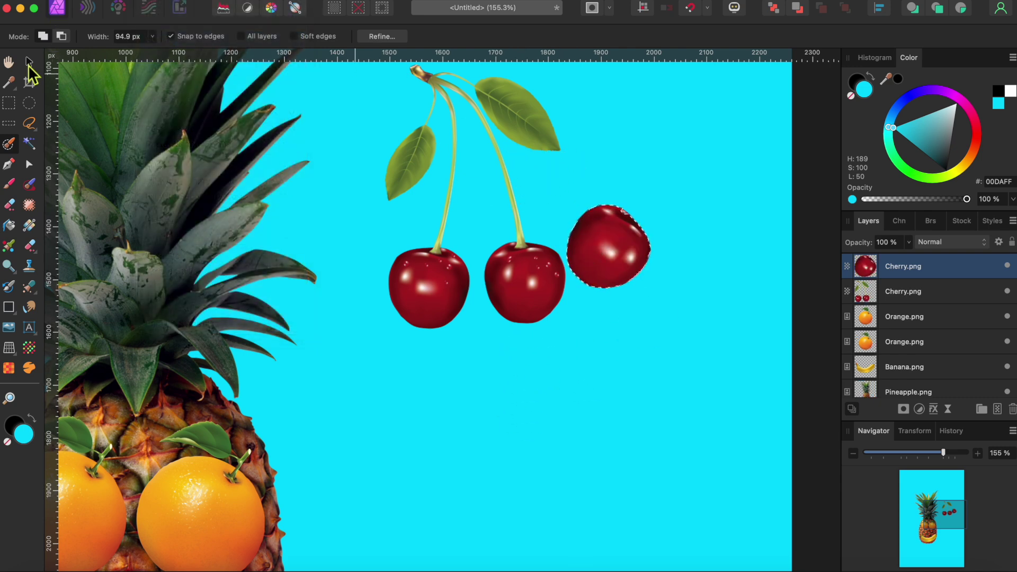
click(29, 64)
click(521, 271)
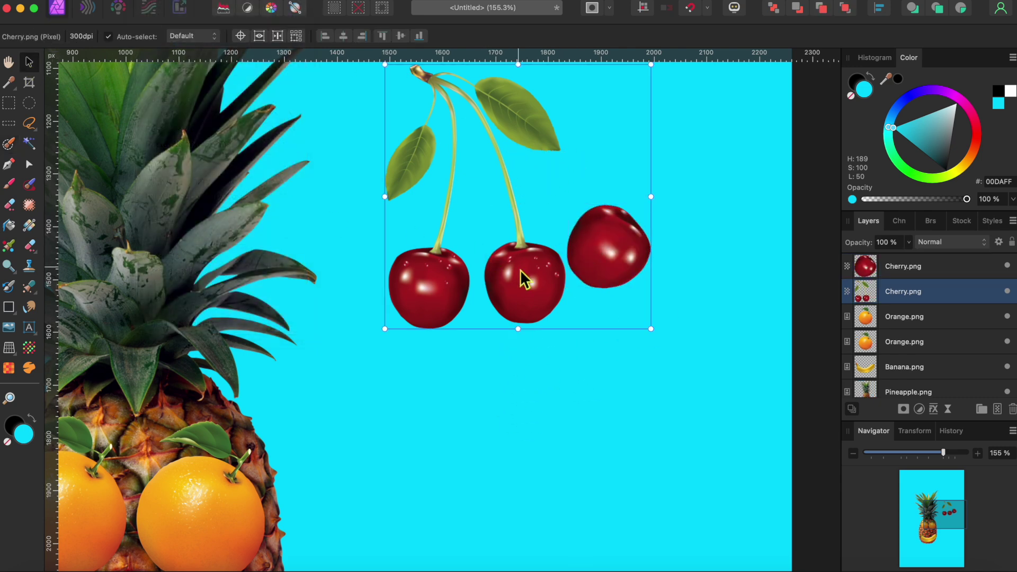
key(Delete)
- Scale the cherry onto the right orange, Alt-drag a copy onto the left, and fit the page
click(622, 243)
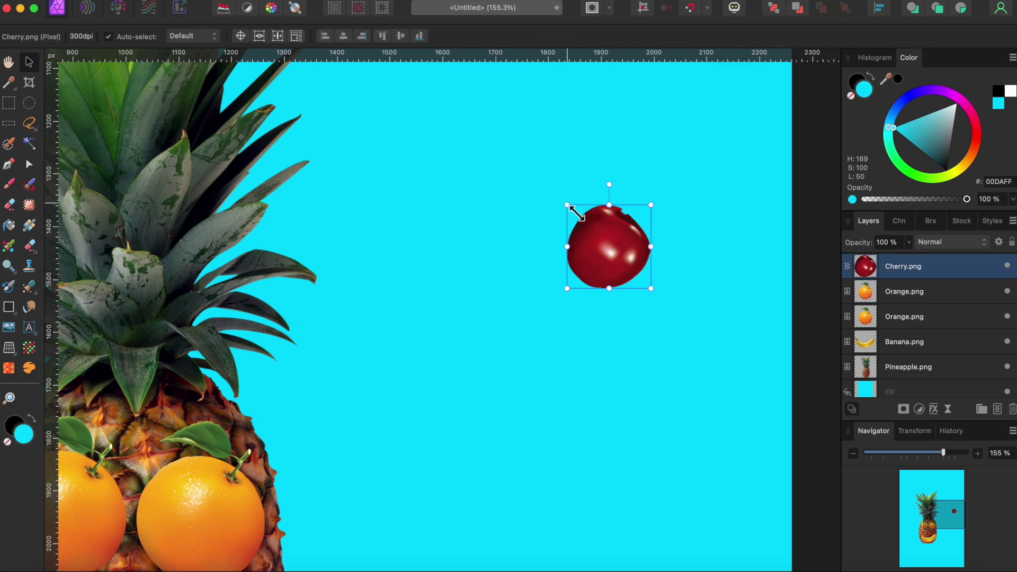
drag(576, 213, 208, 556)
scroll(210, 556, down, 10)
scroll(209, 556, left, 5)
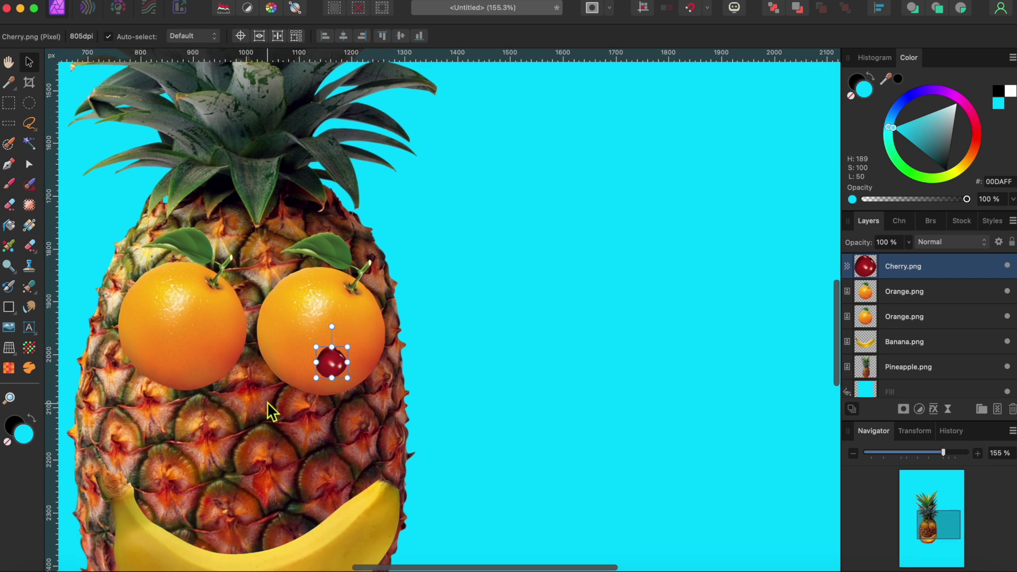
drag(324, 354, 342, 372)
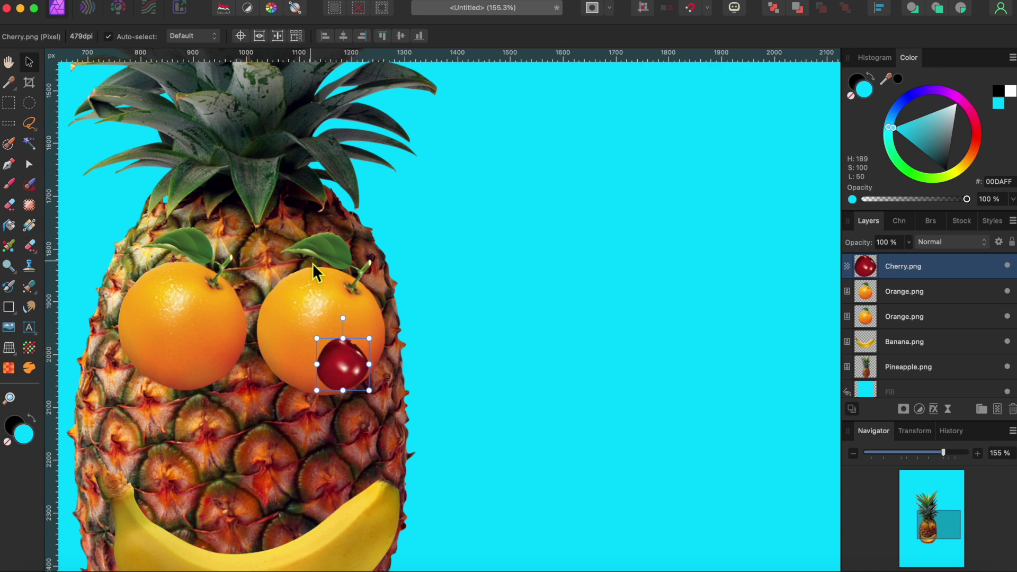
drag(354, 370, 219, 363)
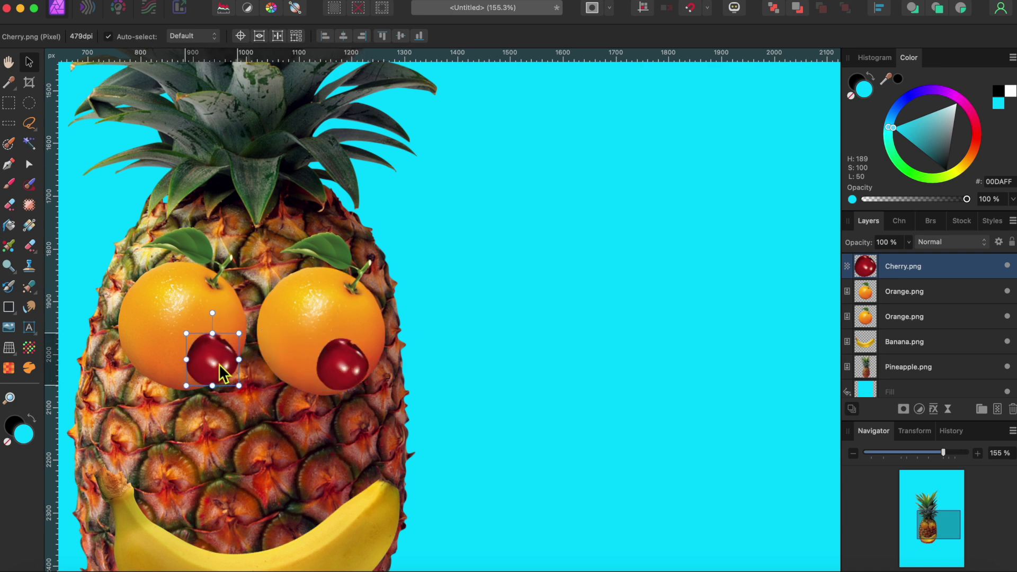
click(358, 436)
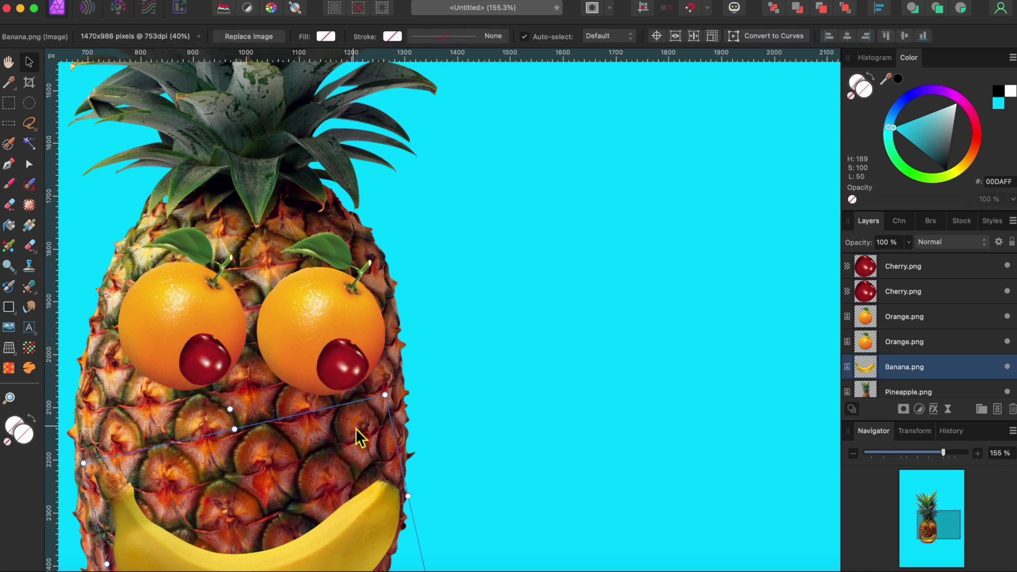
click(498, 374)
key(super+0)
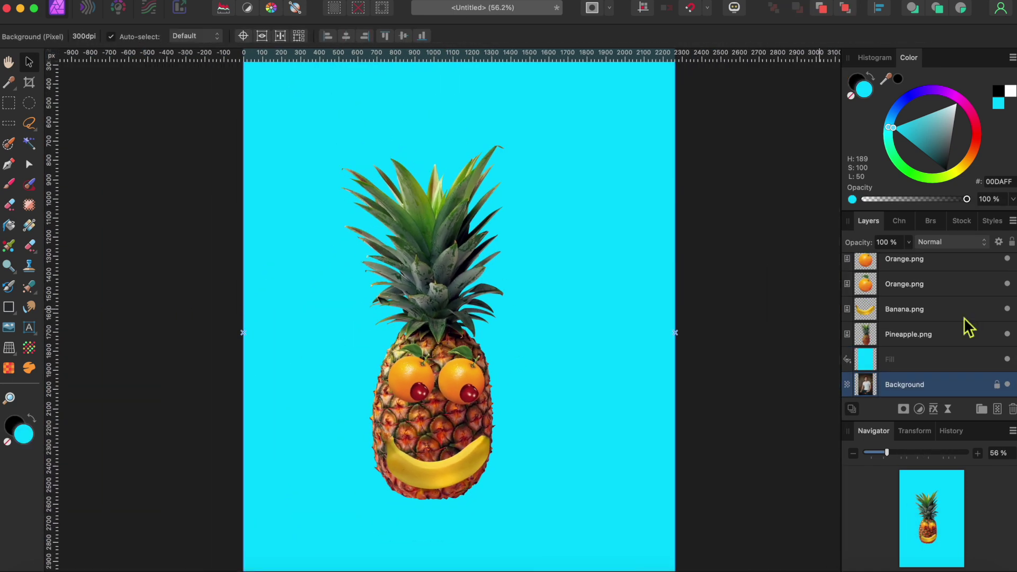
- Marquee-select the face layers, group them, enlarge the group and nudge it slightly right
scroll(602, 423, down, 5)
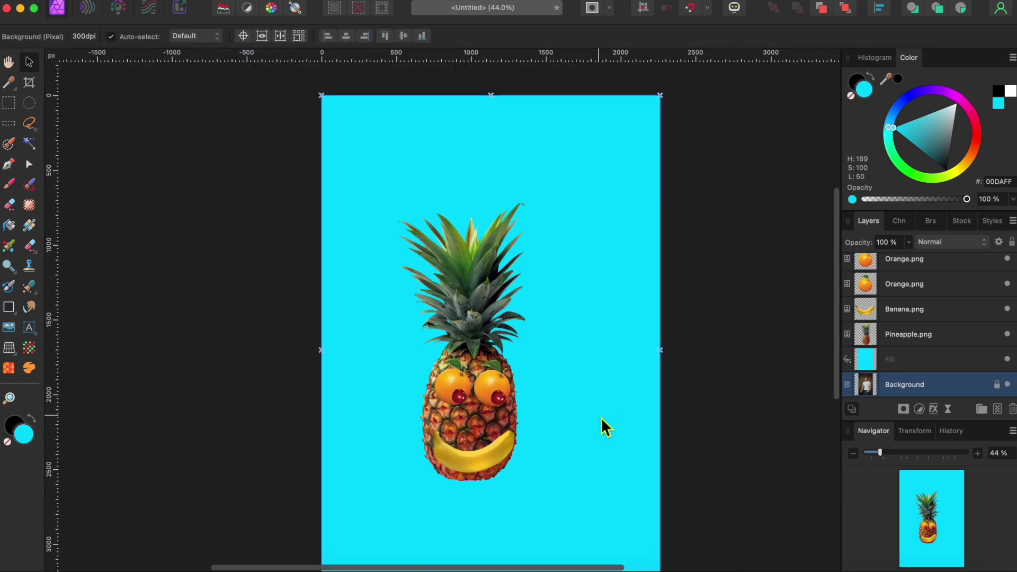
drag(333, 220, 589, 508)
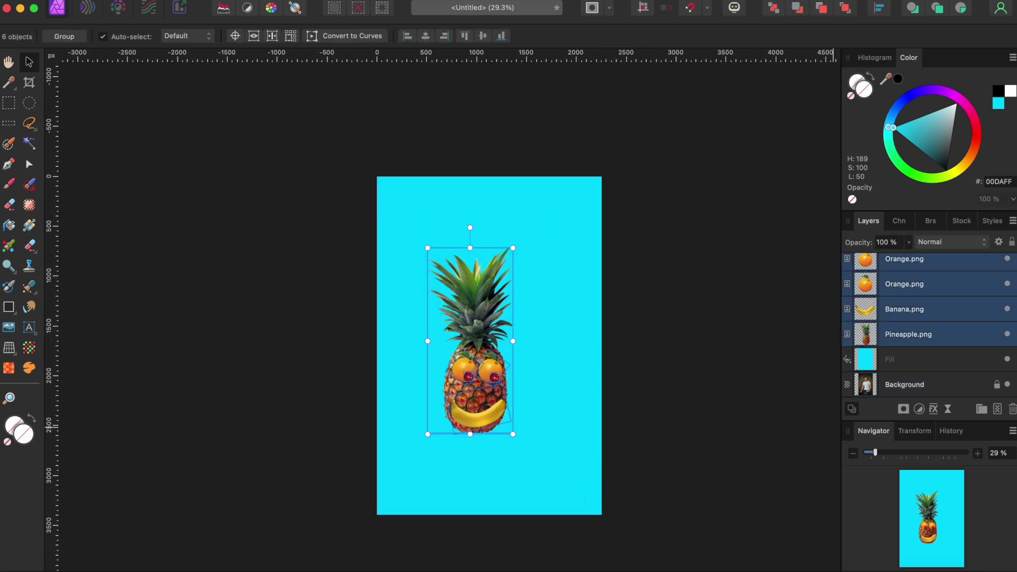
click(982, 409)
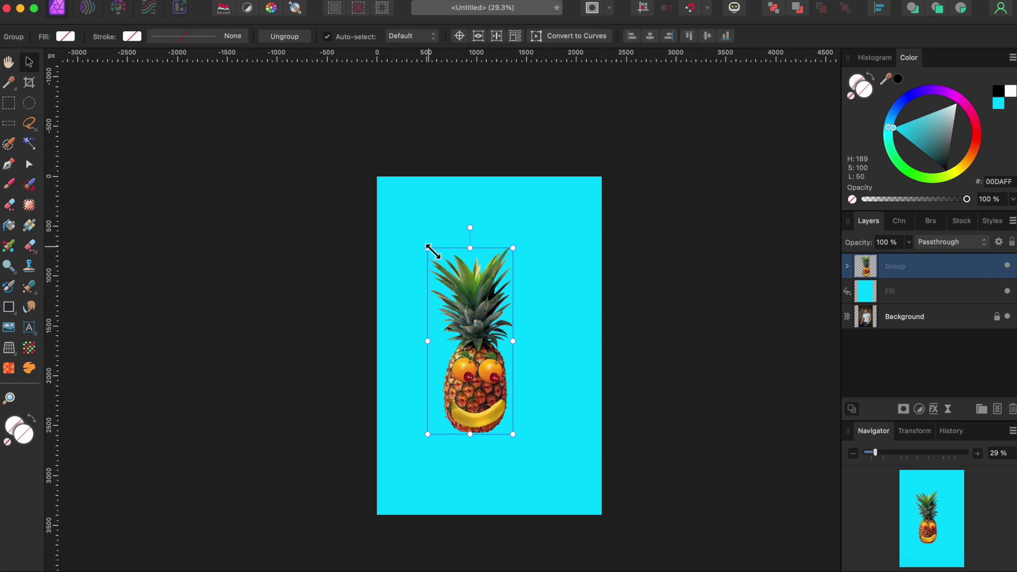
drag(428, 247, 405, 198)
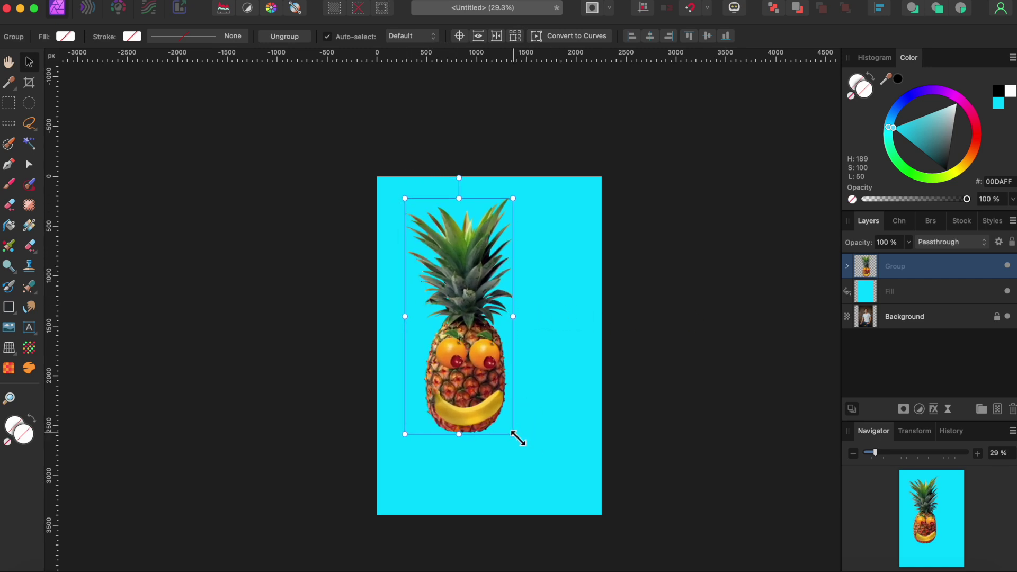
drag(517, 437, 579, 482)
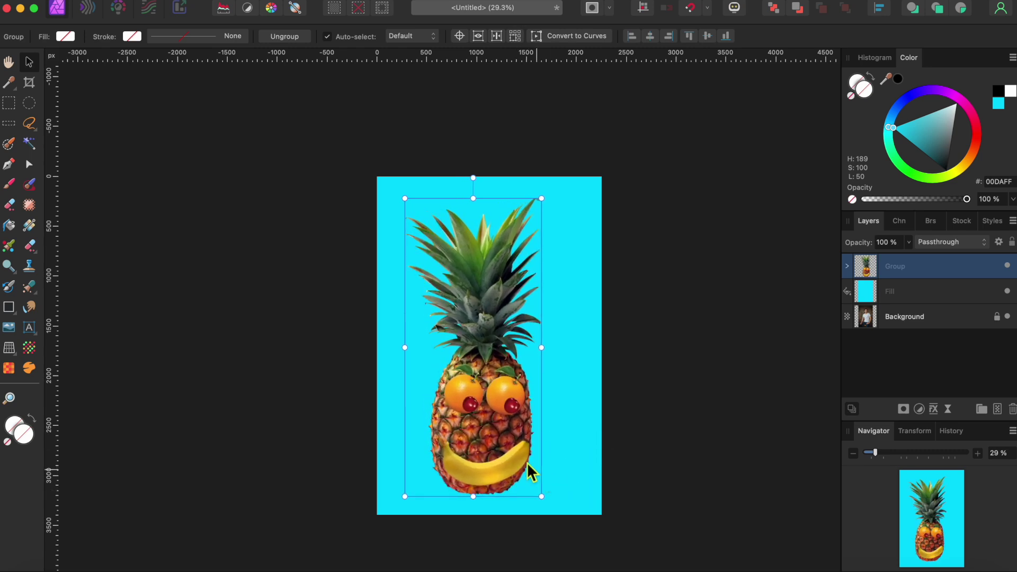
drag(487, 421, 497, 419)
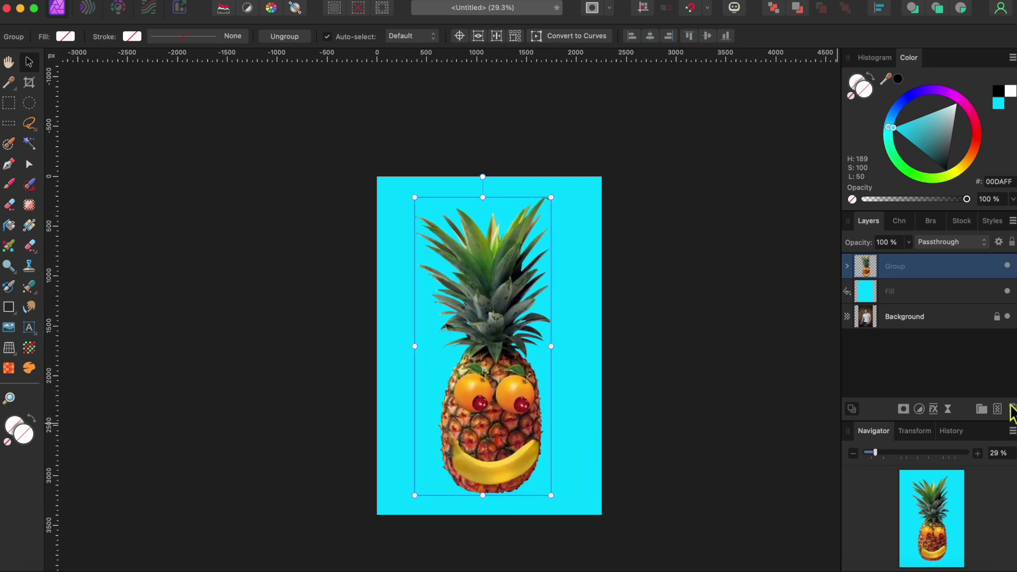
- Group the pineapple face with the cyan Fill layer and rasterize the group
shift+click(927, 296)
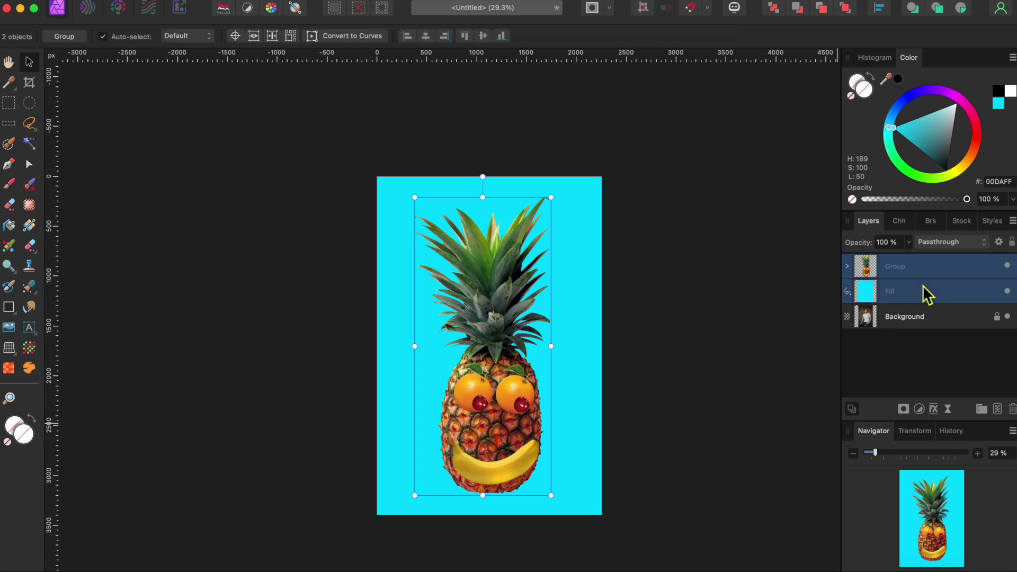
right_click(924, 290)
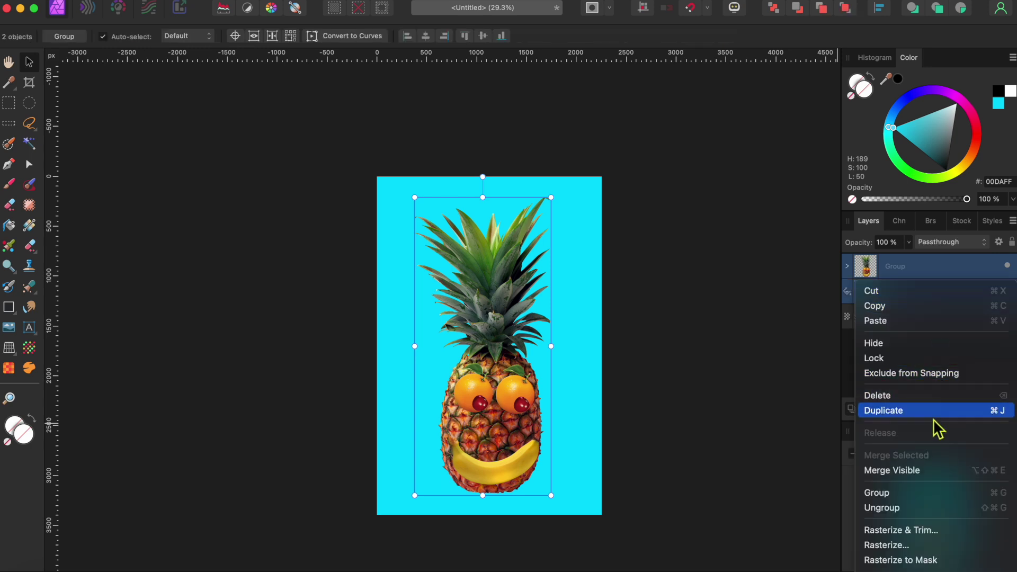
click(927, 495)
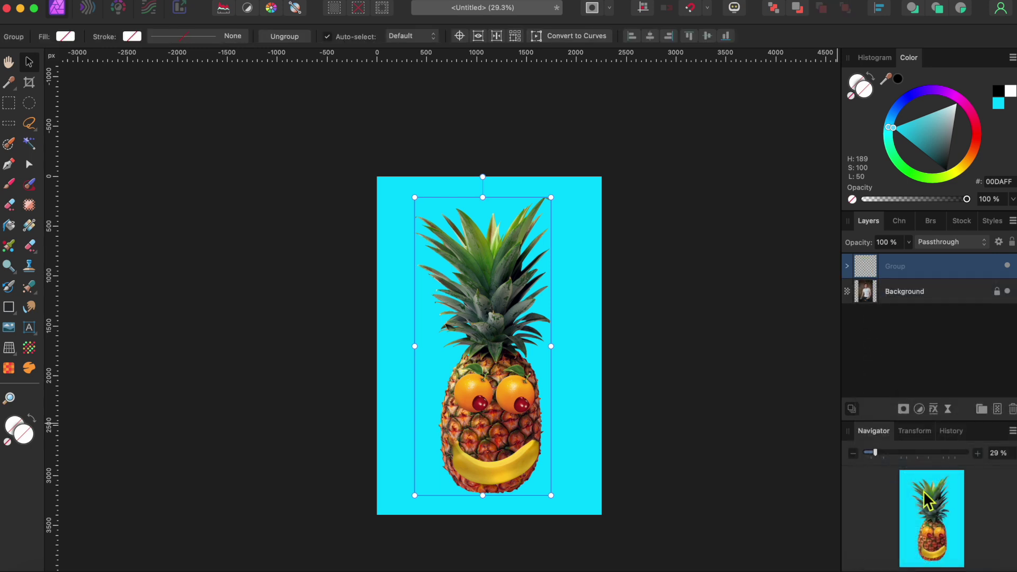
right_click(903, 270)
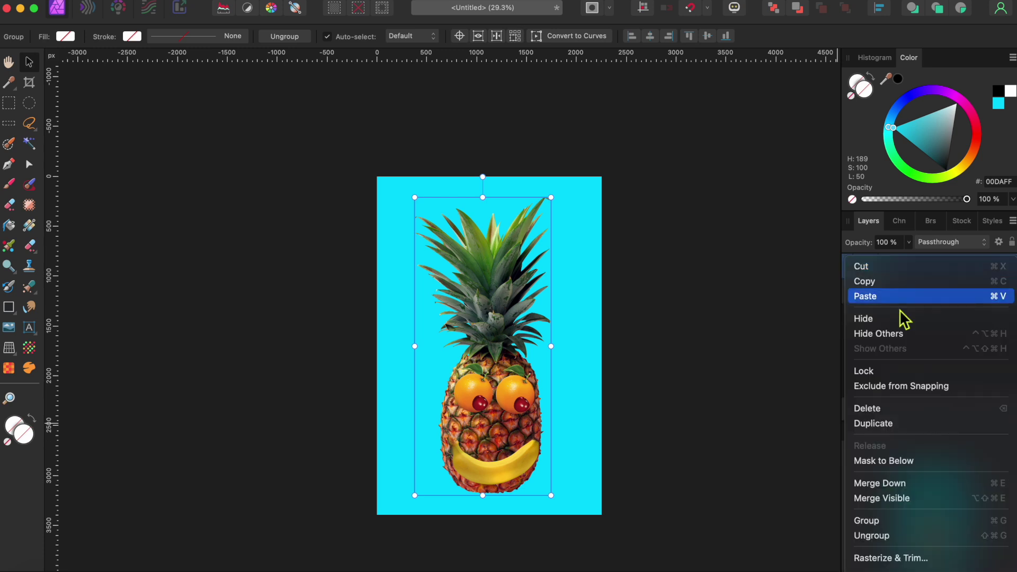
scroll(901, 424, down, 3)
click(892, 499)
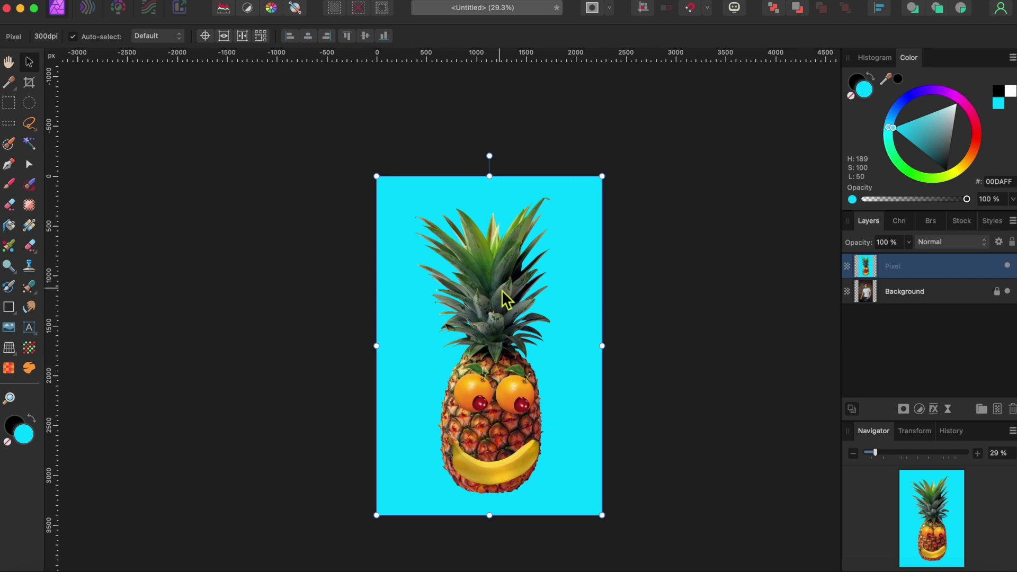
- Make a pattern layer from the pineapple image and shrink its tile into an eight-by-eight grid
right_click(262, 80)
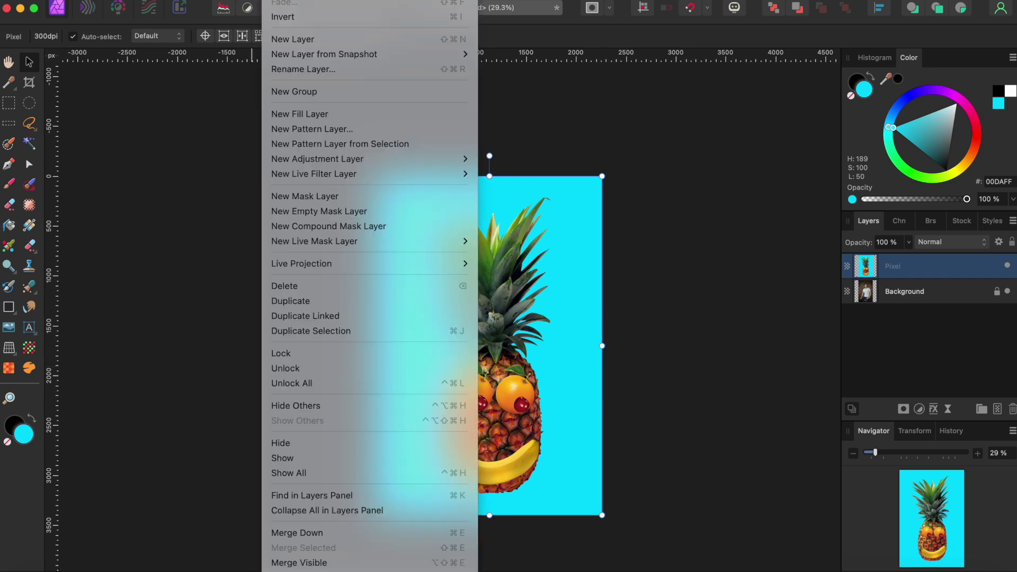
click(328, 144)
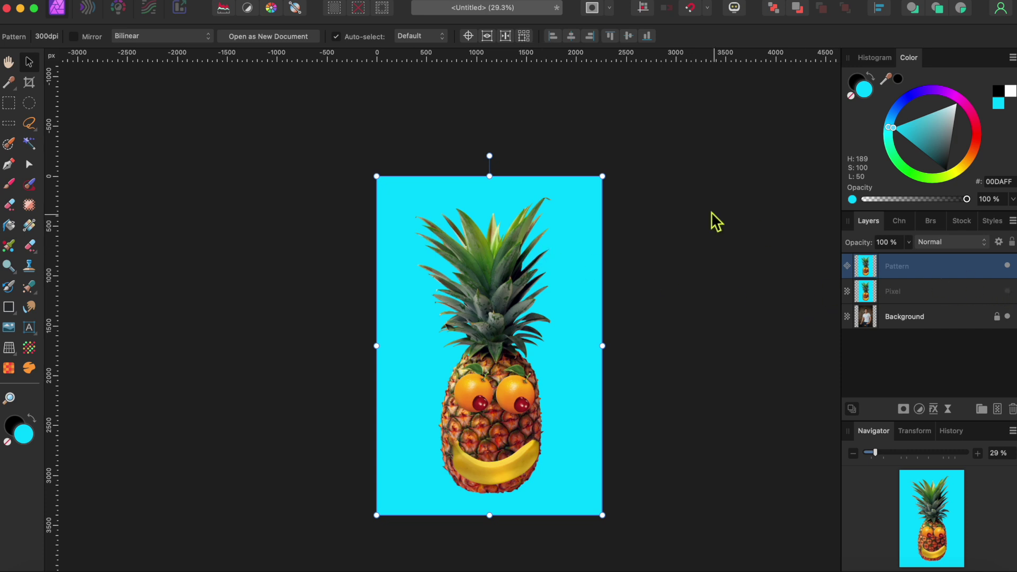
drag(604, 178, 406, 472)
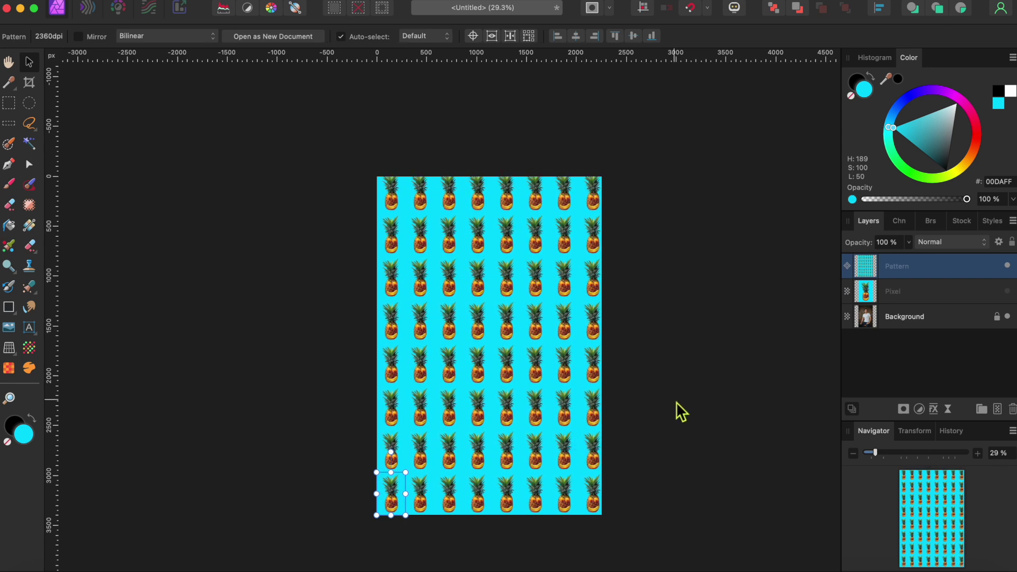
click(671, 462)
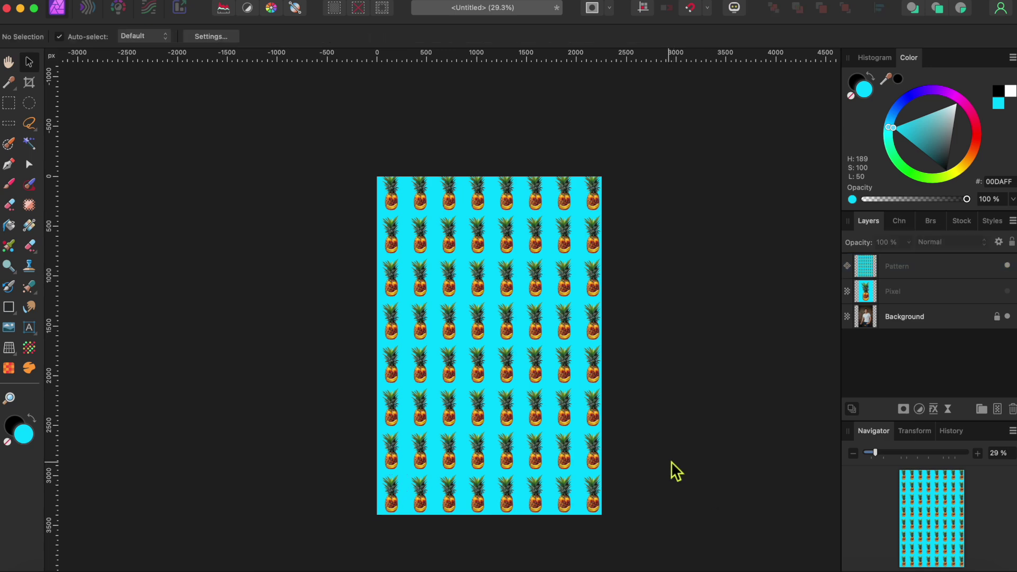
scroll(532, 367, up, 3)
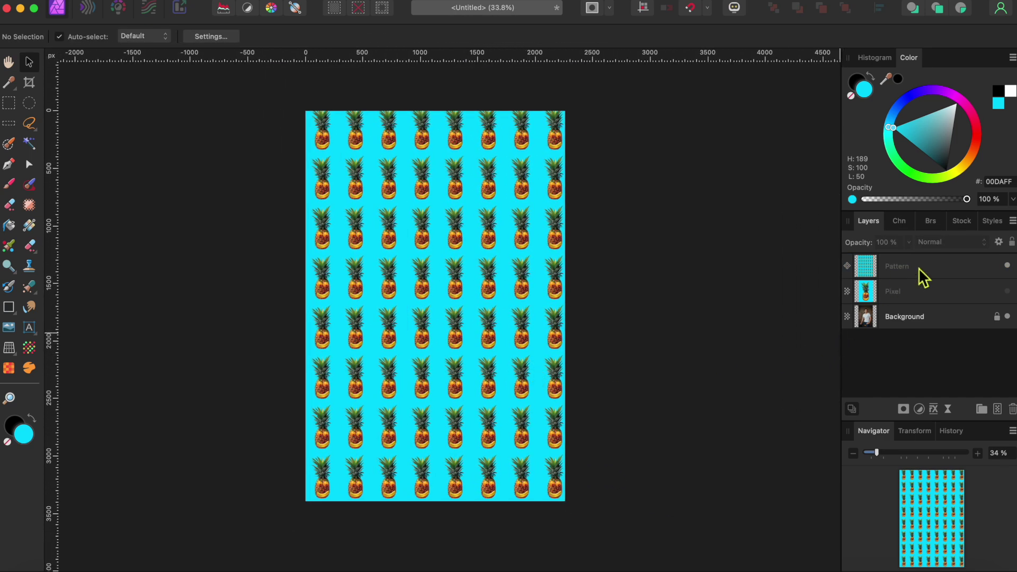
right_click(958, 272)
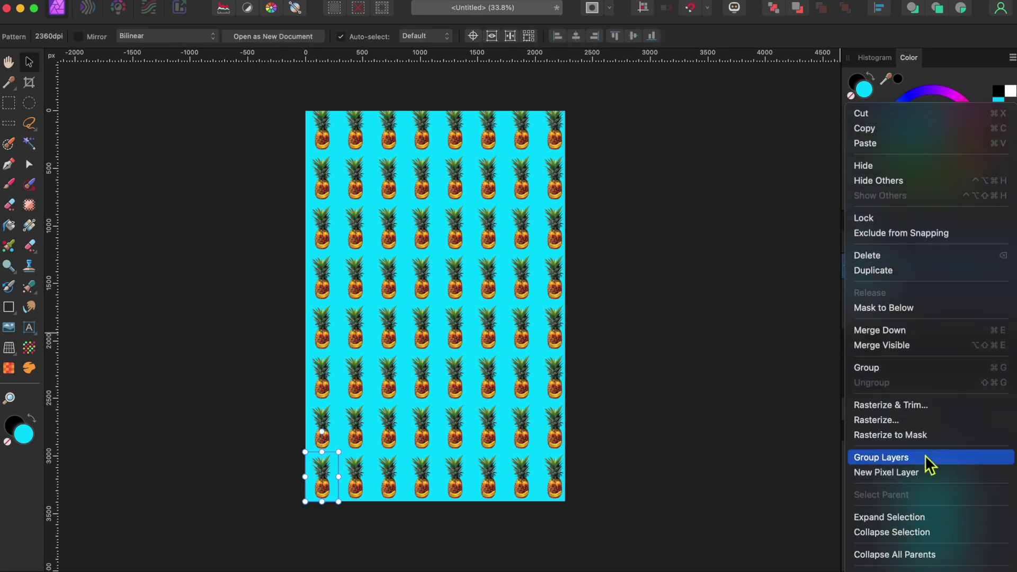
- Rasterize the pattern, delete the single pineapple layer and hide the pattern
click(913, 422)
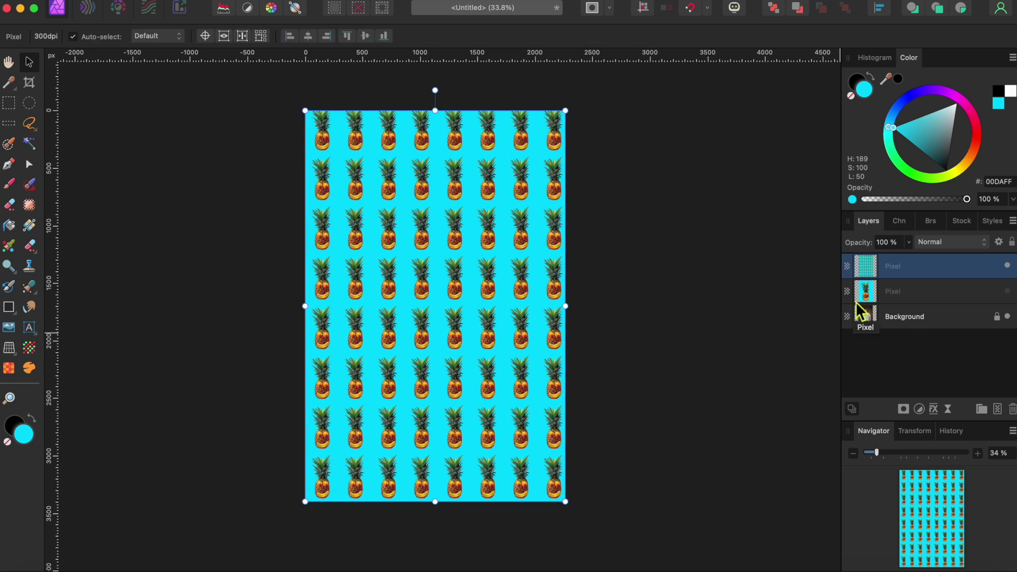
click(969, 293)
key(Delete)
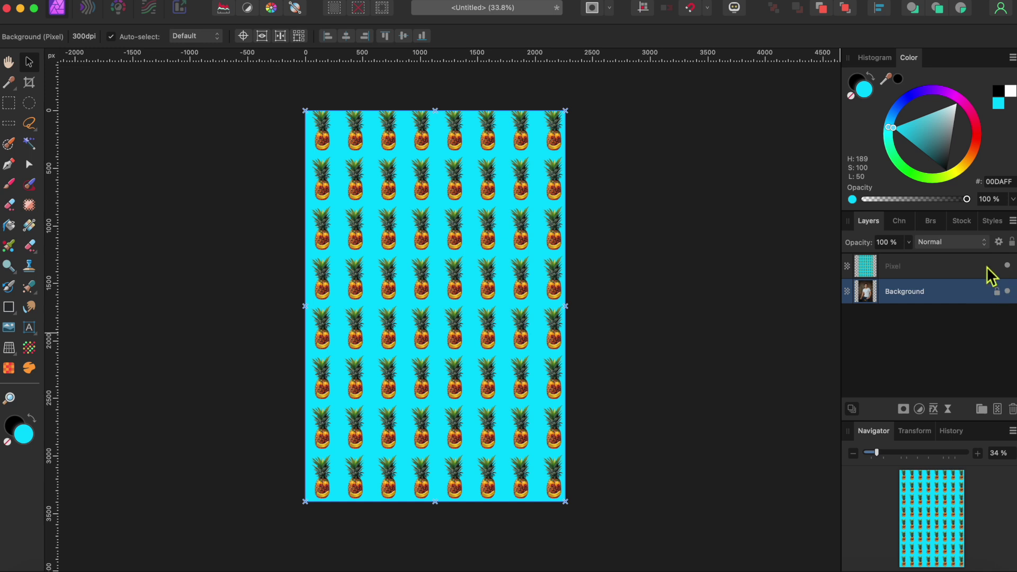
click(1008, 266)
- Switch to the Pen tool and duplicate the Background photo layer
scroll(458, 313, up, 2)
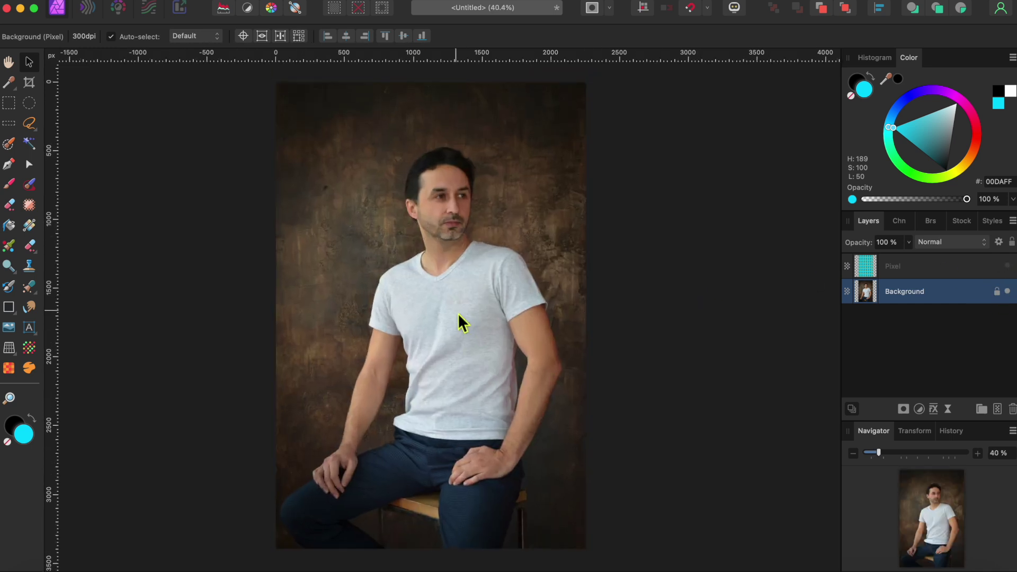
key(p)
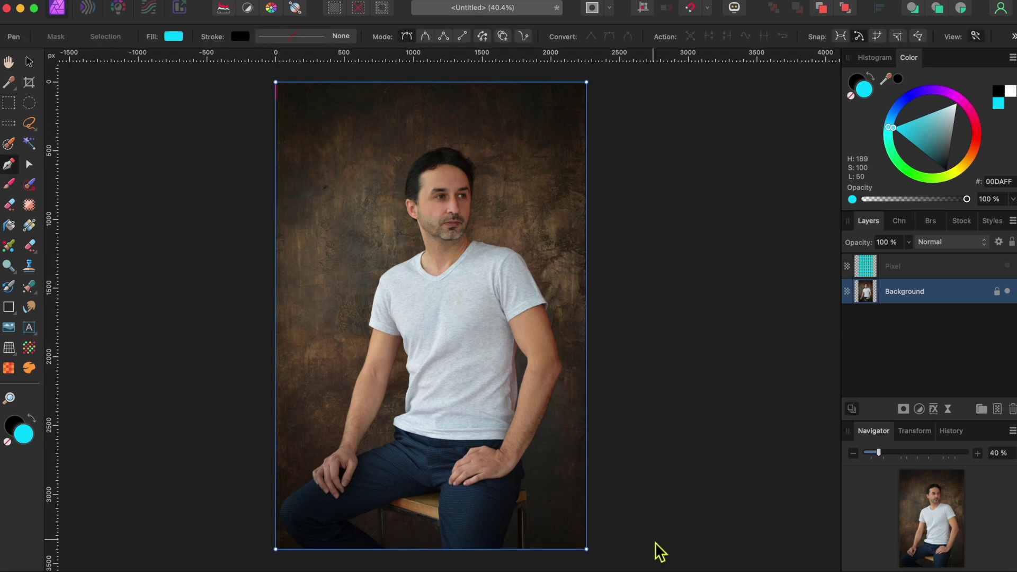
right_click(905, 292)
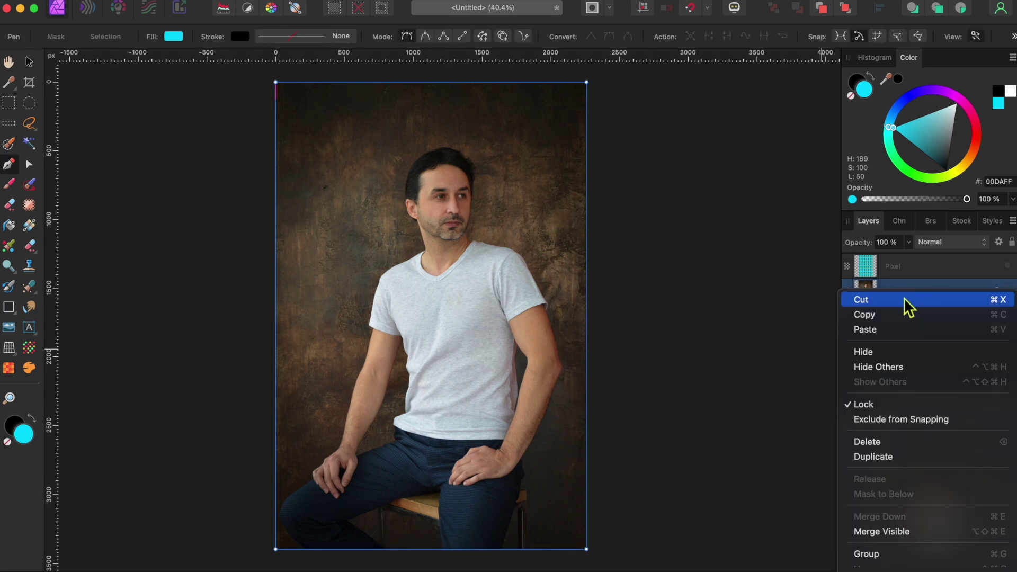
click(887, 457)
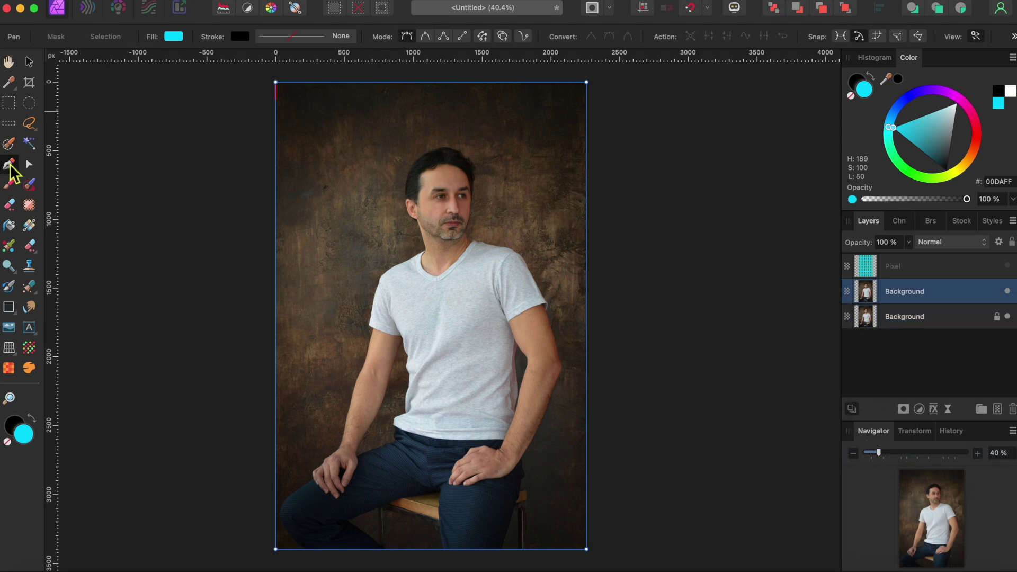
scroll(400, 352, up, 5)
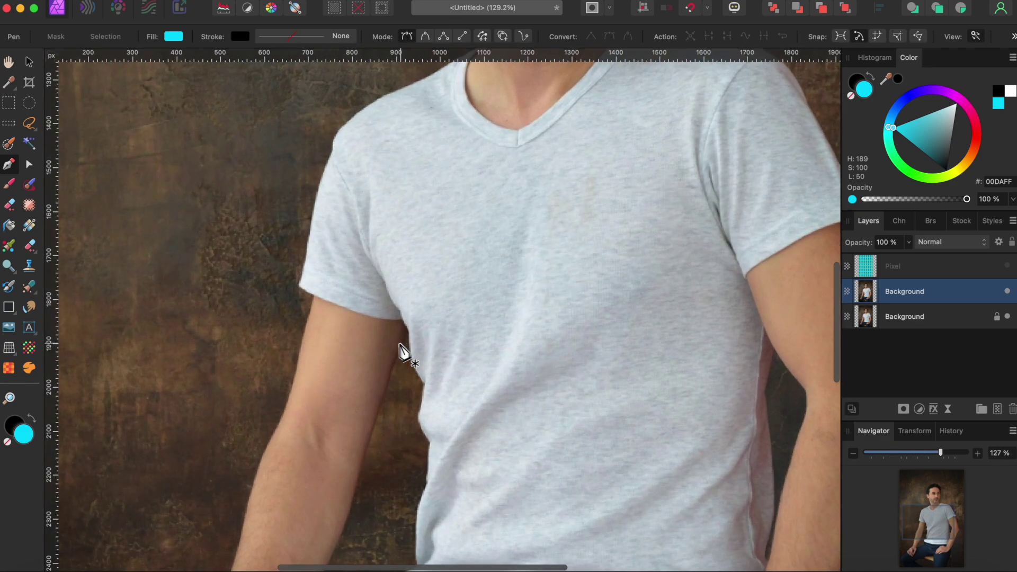
- Pen-trace the shirt from the left sleeve hem over the shoulder and around the neckline V
scroll(400, 346, up, 3)
click(403, 298)
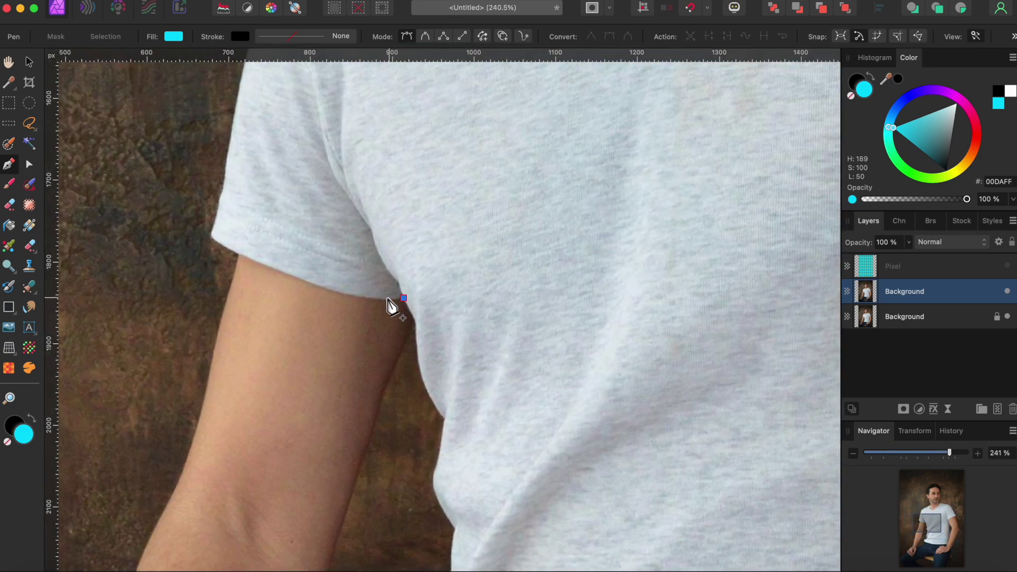
click(370, 296)
click(316, 281)
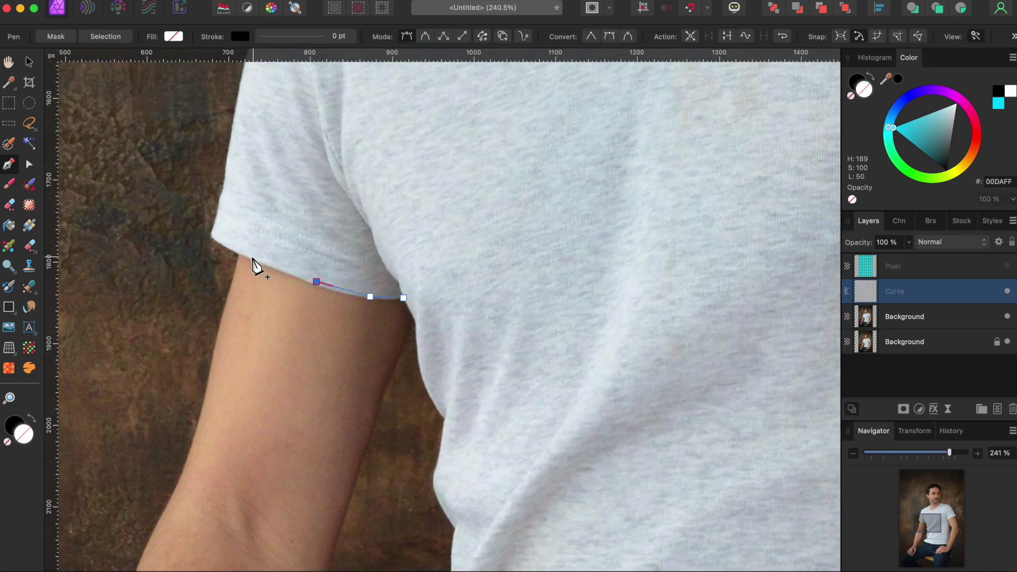
click(224, 245)
click(211, 235)
scroll(227, 238, up, 5)
click(235, 230)
click(243, 165)
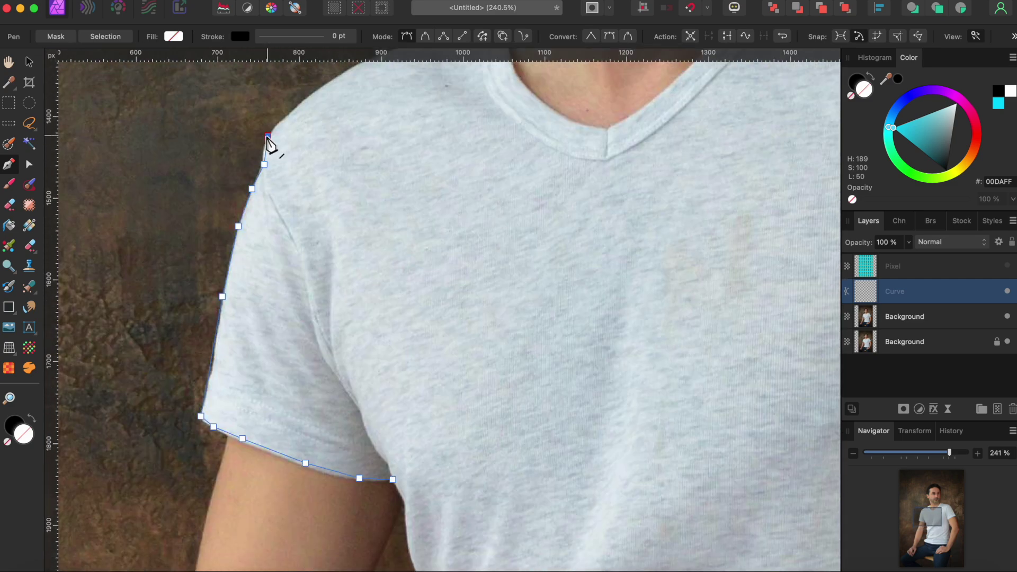
scroll(317, 132, up, 5)
click(401, 149)
click(427, 127)
click(456, 131)
click(471, 220)
click(548, 258)
- Continue the outline across the right collar and shoulder and around the right sleeve
scroll(548, 265, up, 5)
click(643, 183)
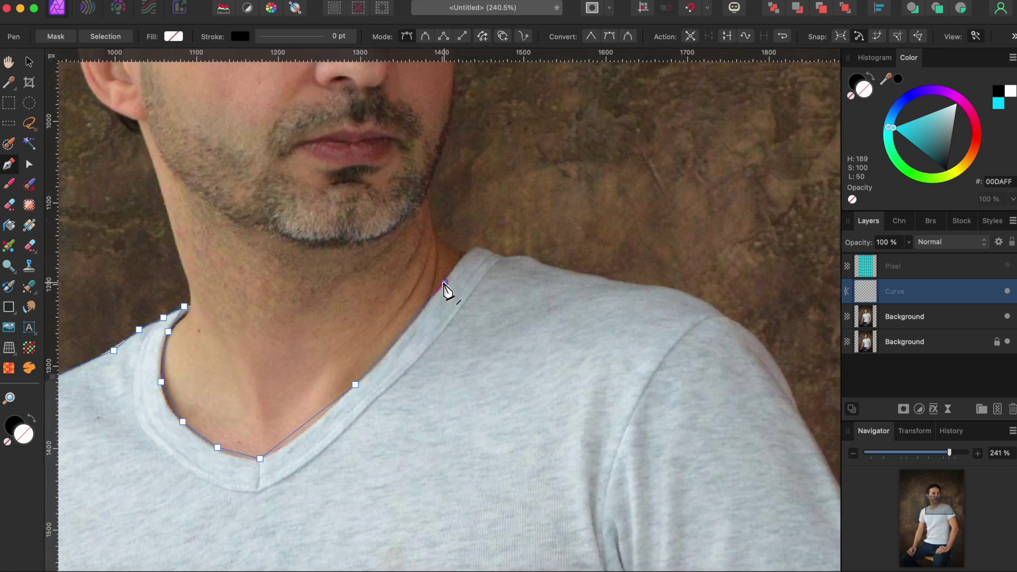
click(732, 81)
click(795, 55)
click(841, 65)
click(585, 277)
click(654, 291)
click(727, 324)
scroll(697, 320, down, 5)
click(789, 487)
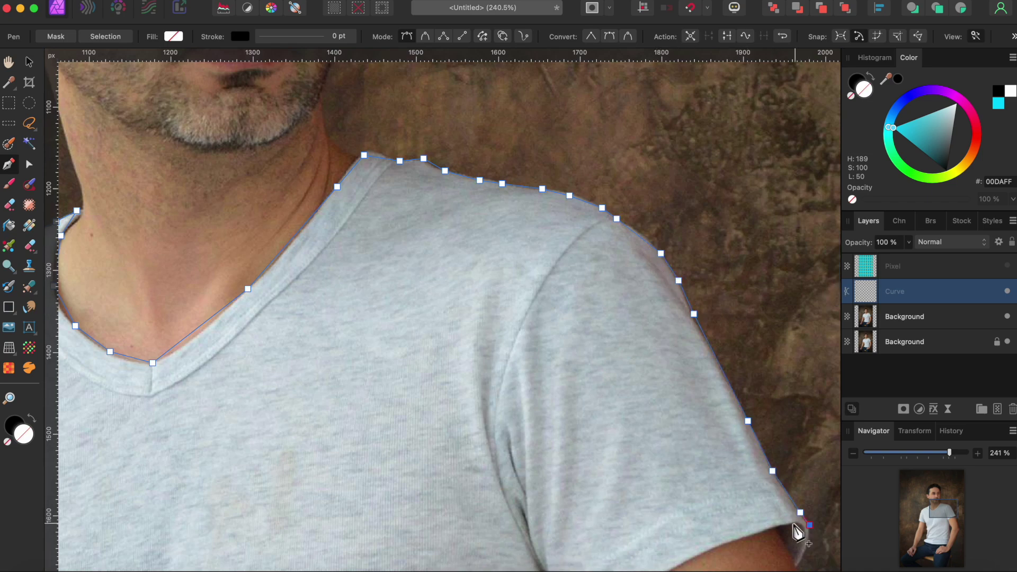
scroll(799, 527, down, 5)
click(773, 349)
click(703, 384)
scroll(651, 450, down, 5)
click(646, 427)
- Trace down the right side, along the hem and up the left side to close the outline
scroll(664, 476, down, 10)
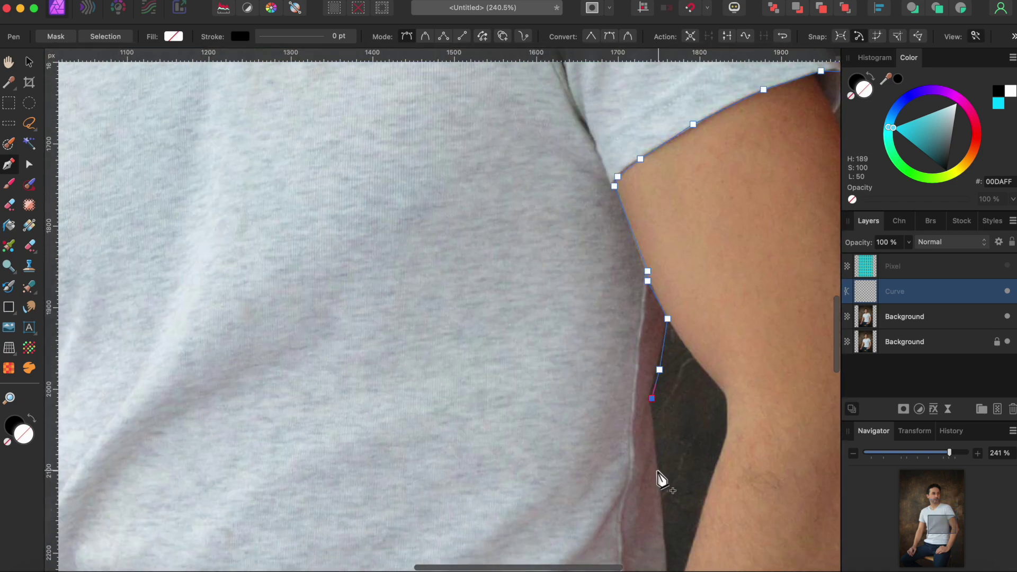
scroll(653, 517, down, 3)
click(618, 492)
scroll(618, 495, down, 3)
click(596, 522)
click(504, 522)
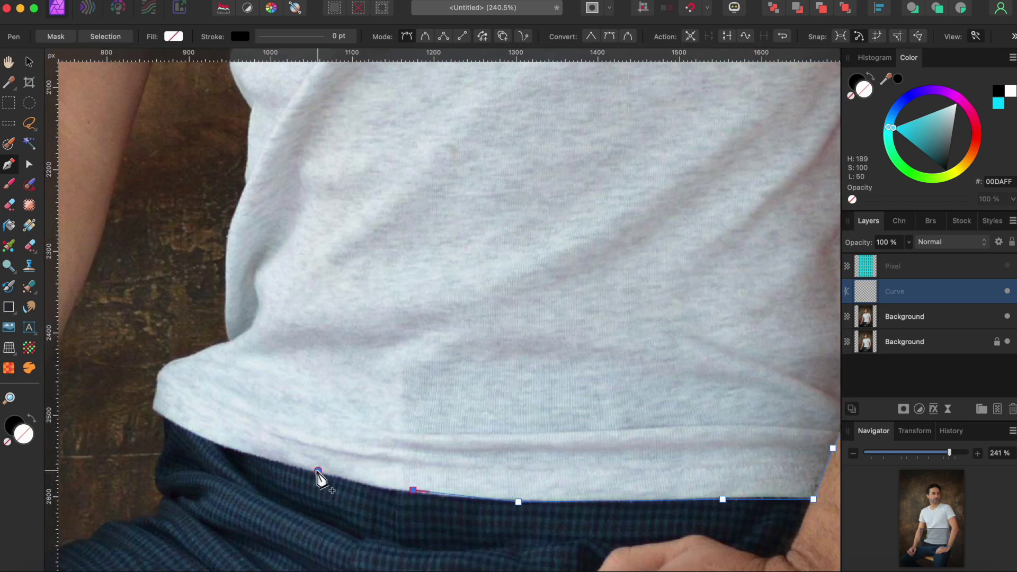
click(234, 448)
click(154, 414)
click(159, 373)
click(227, 343)
click(233, 223)
click(252, 126)
scroll(252, 122, down, 6)
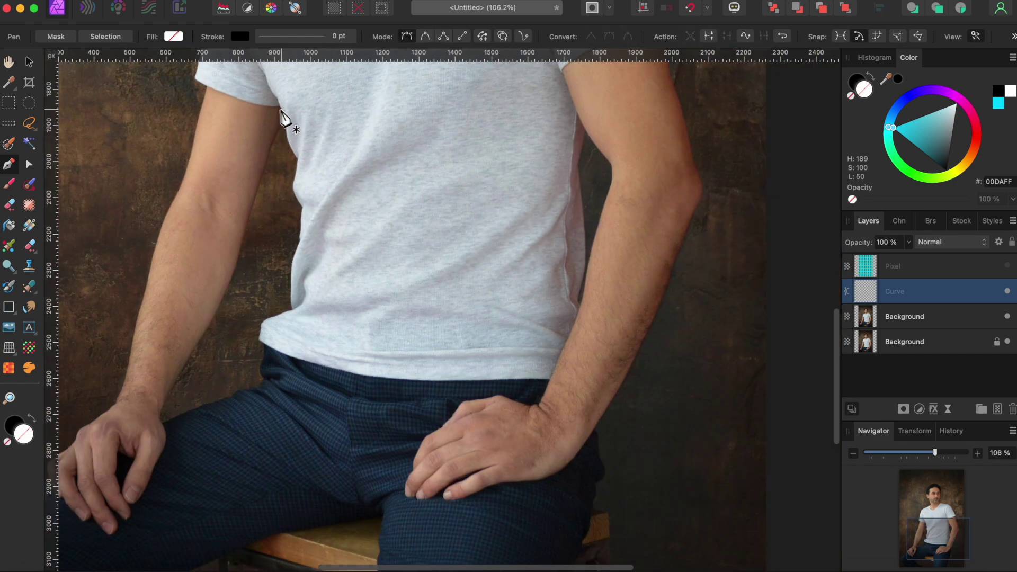
scroll(281, 111, down, 5)
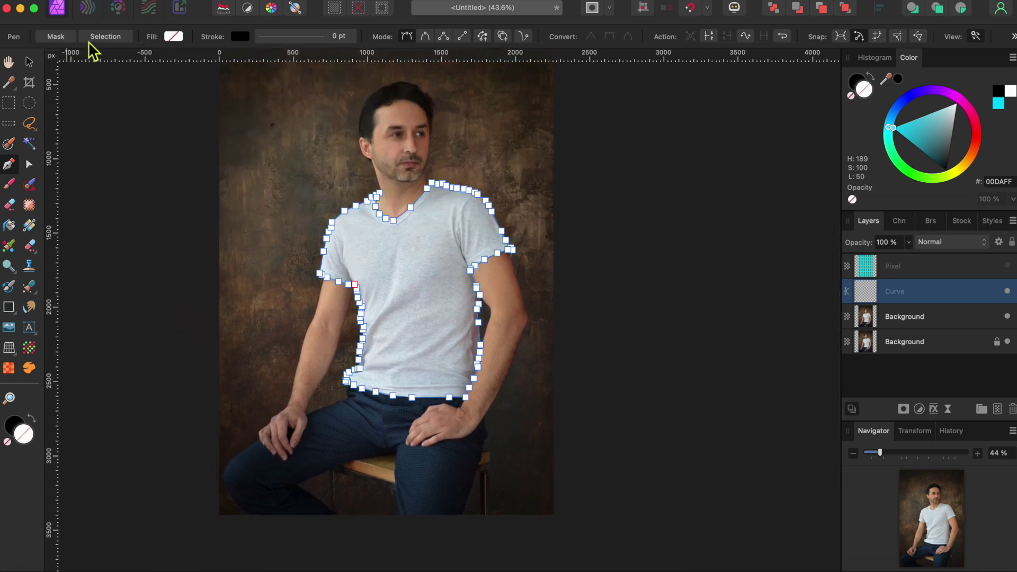
- Select every node of the shirt outline and convert them all to smart nodes
click(29, 164)
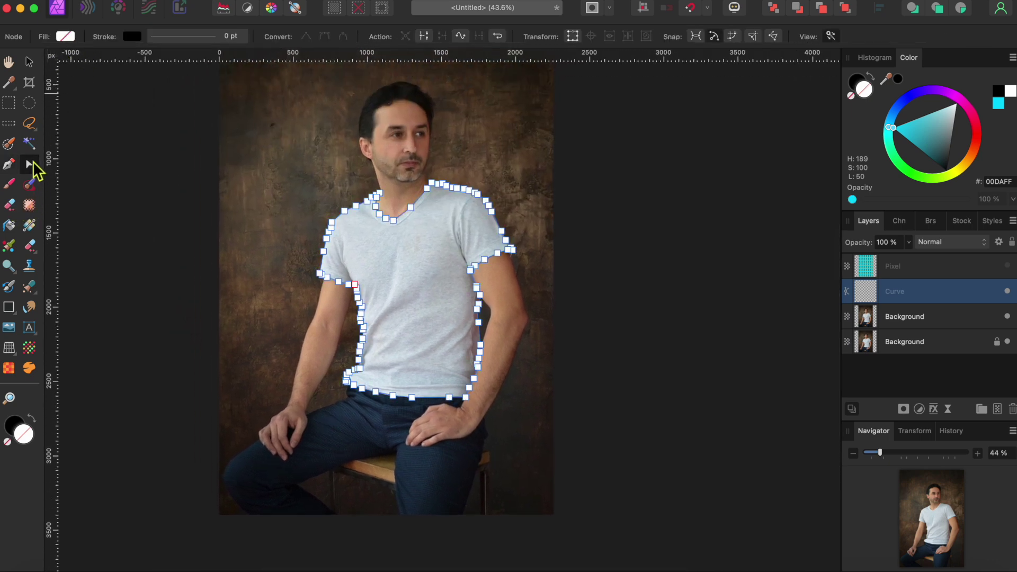
drag(228, 141, 618, 466)
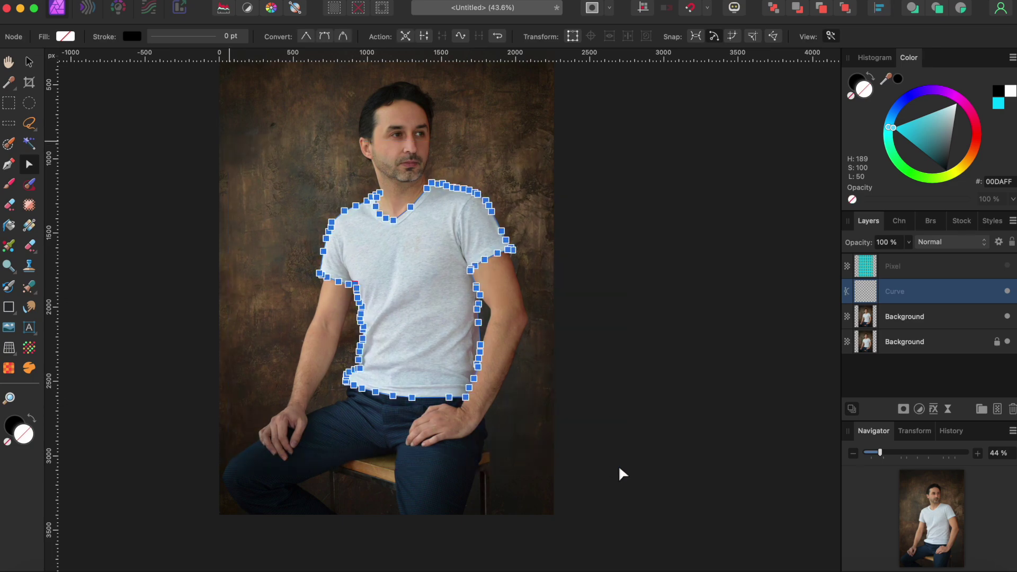
scroll(452, 289, up, 6)
scroll(452, 288, down, 2)
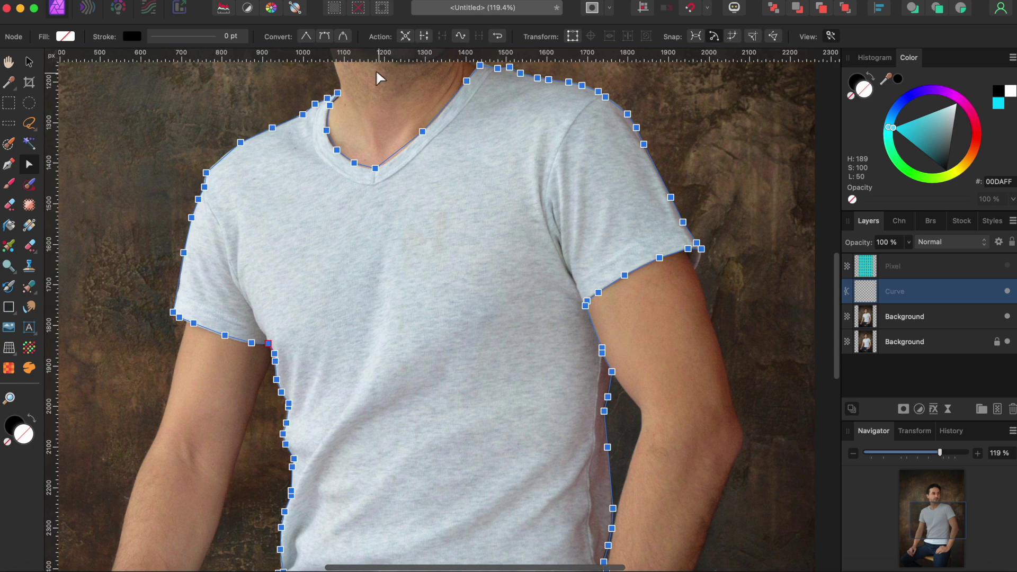
click(342, 36)
scroll(231, 285, up, 3)
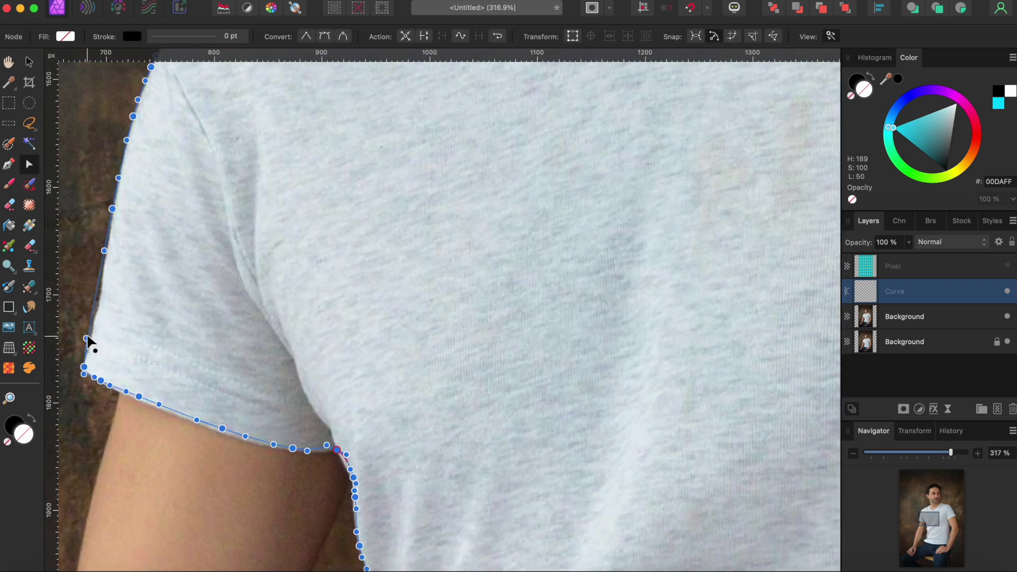
- Nudge the sleeve edge inward and adjust the sleeve and neckline nodes
drag(97, 300, 101, 302)
scroll(99, 297, up, 5)
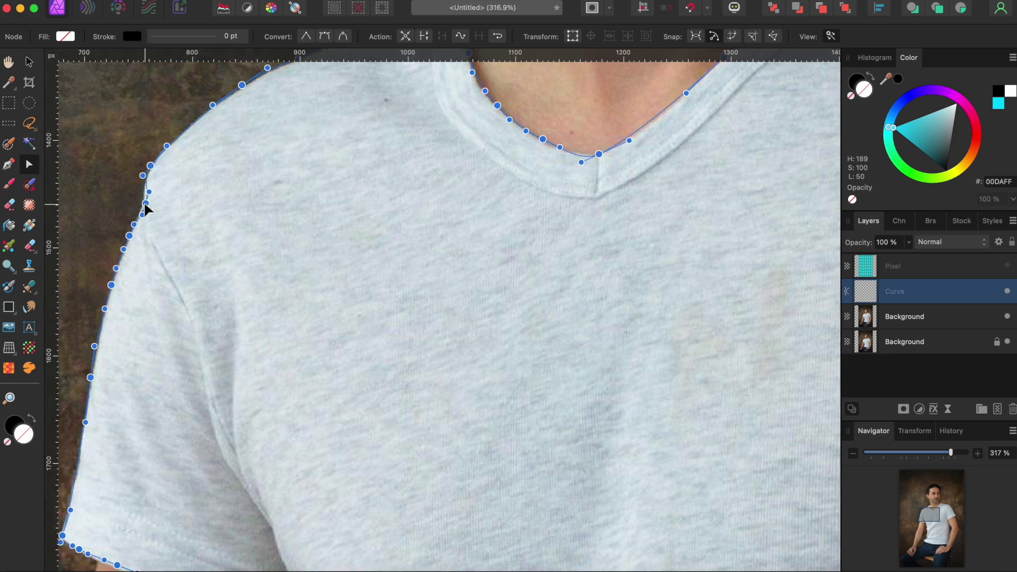
click(146, 206)
scroll(159, 214, up, 5)
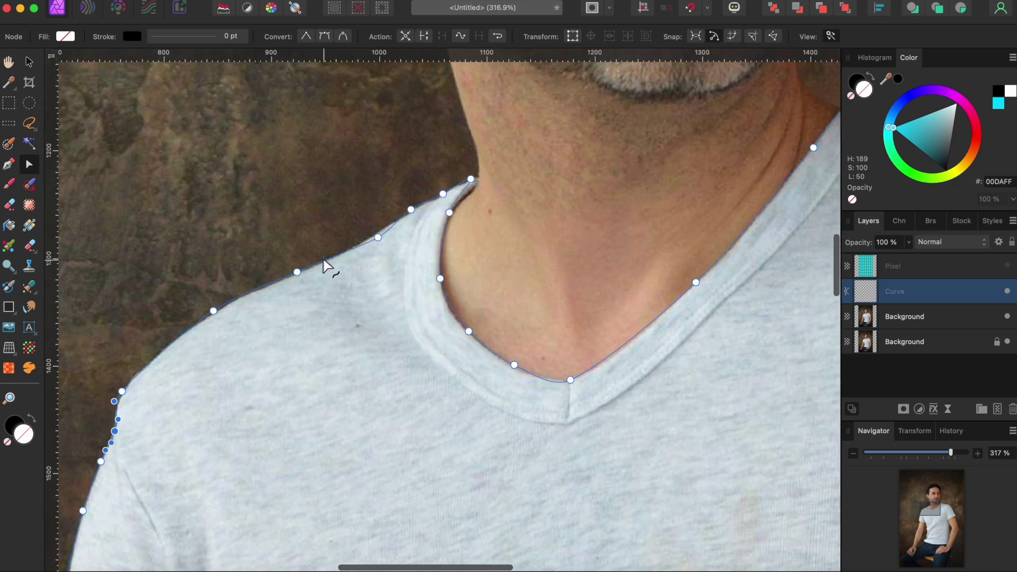
click(377, 237)
scroll(392, 270, down, 1)
scroll(392, 270, right, 1)
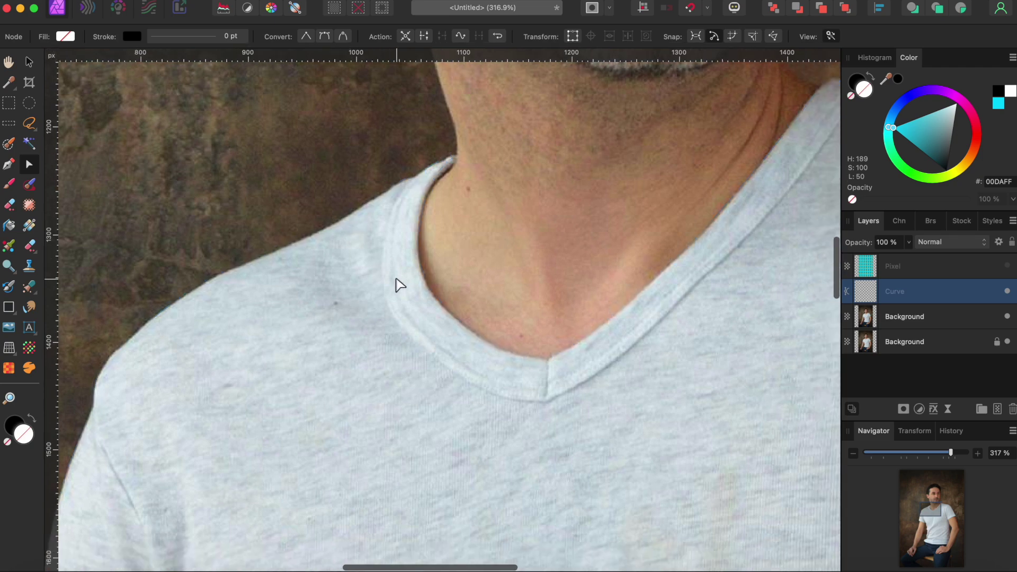
scroll(503, 377, right, 15)
scroll(503, 377, up, 4)
- Adjust the far shoulder nodes and the far sleeve's hem corner node
click(261, 324)
scroll(261, 333, down, 5)
scroll(261, 333, right, 4)
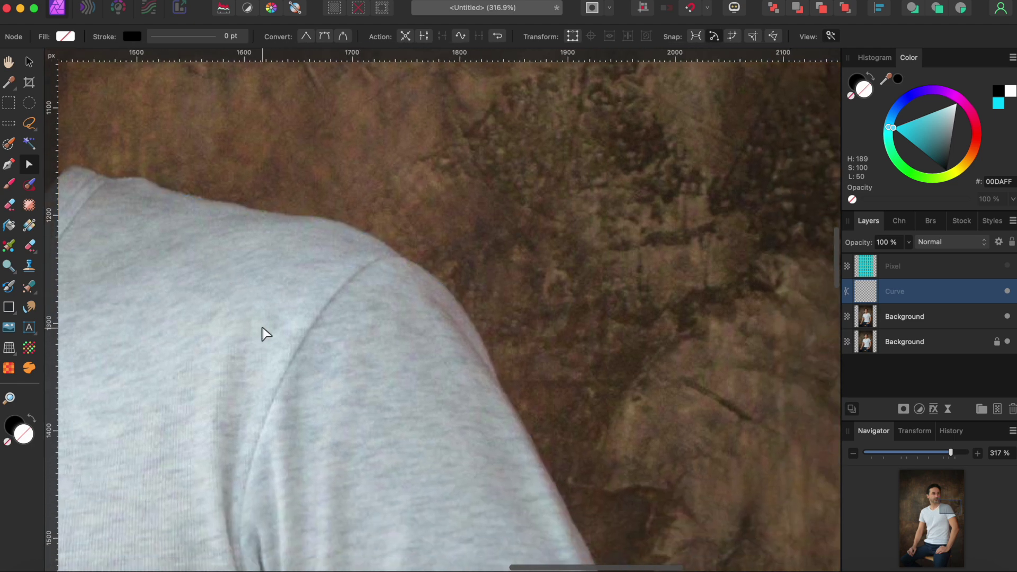
click(482, 338)
scroll(482, 339, down, 5)
scroll(482, 339, right, 1)
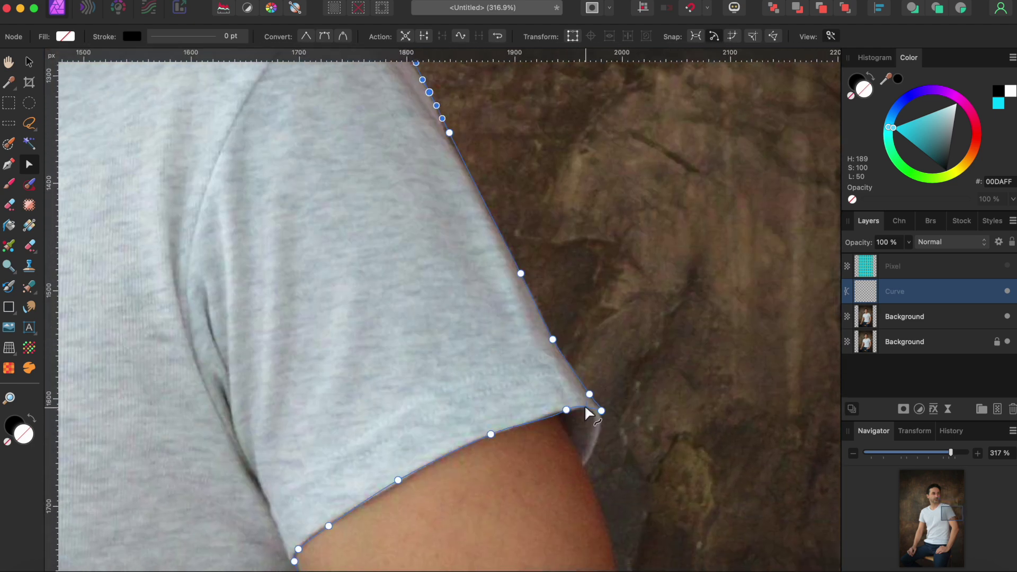
click(601, 411)
scroll(509, 411, down, 10)
scroll(510, 411, left, 4)
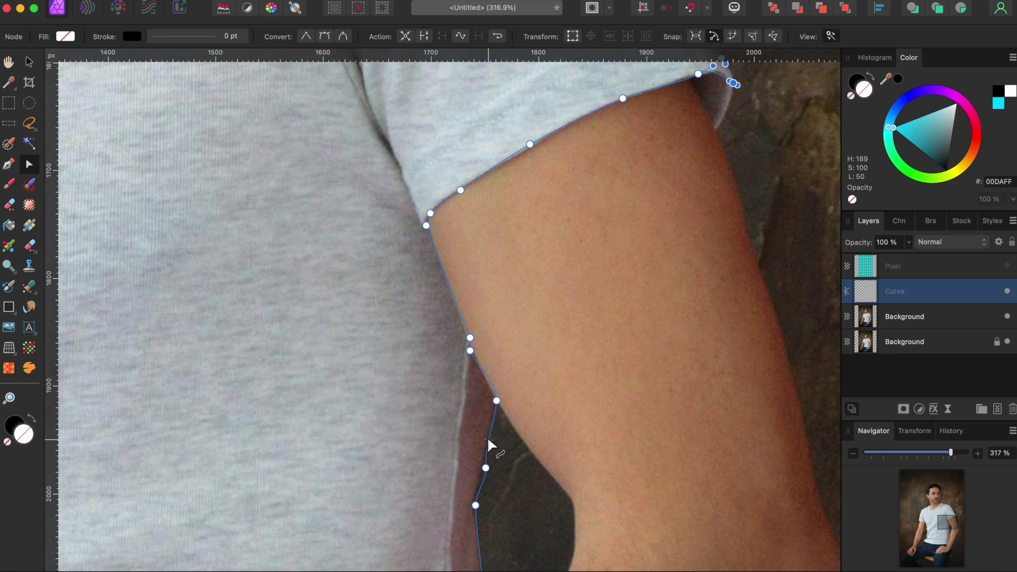
- Reshape the outline curve at the armpit to follow the shirt
click(485, 469)
drag(487, 482, 483, 479)
scroll(483, 469, down, 15)
scroll(482, 469, left, 1)
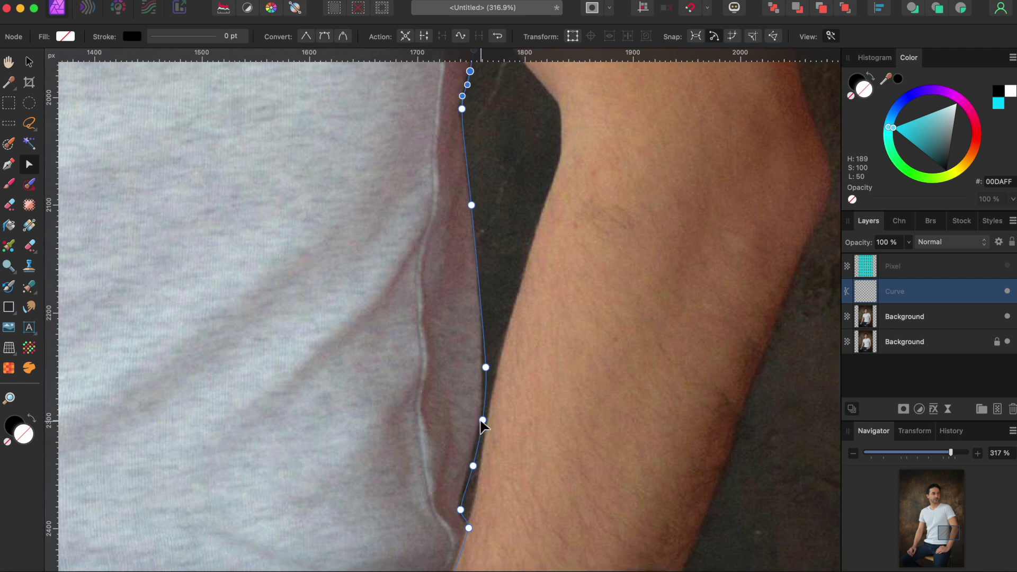
- Move the side-edge nodes onto the shirt's edge and set the waistband corner on the hem
right_click(482, 421)
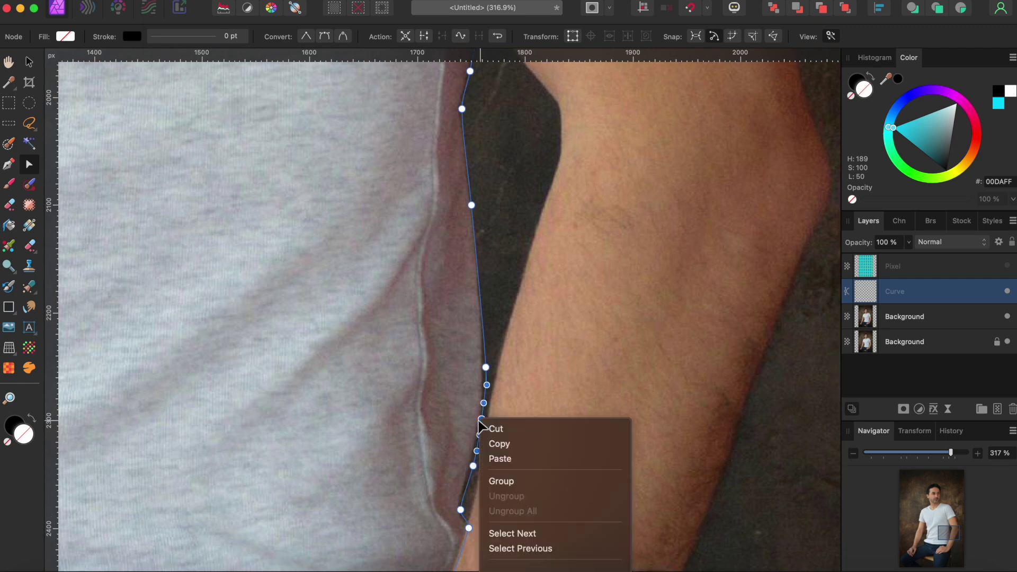
click(486, 371)
drag(486, 368, 480, 368)
click(473, 467)
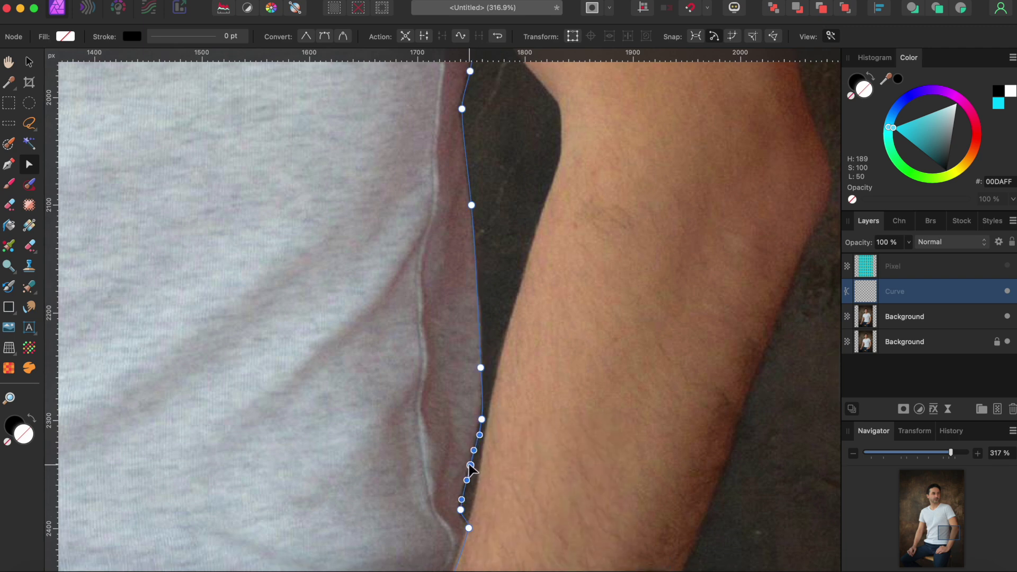
scroll(469, 465, down, 12)
scroll(468, 461, left, 2)
drag(421, 435, 431, 412)
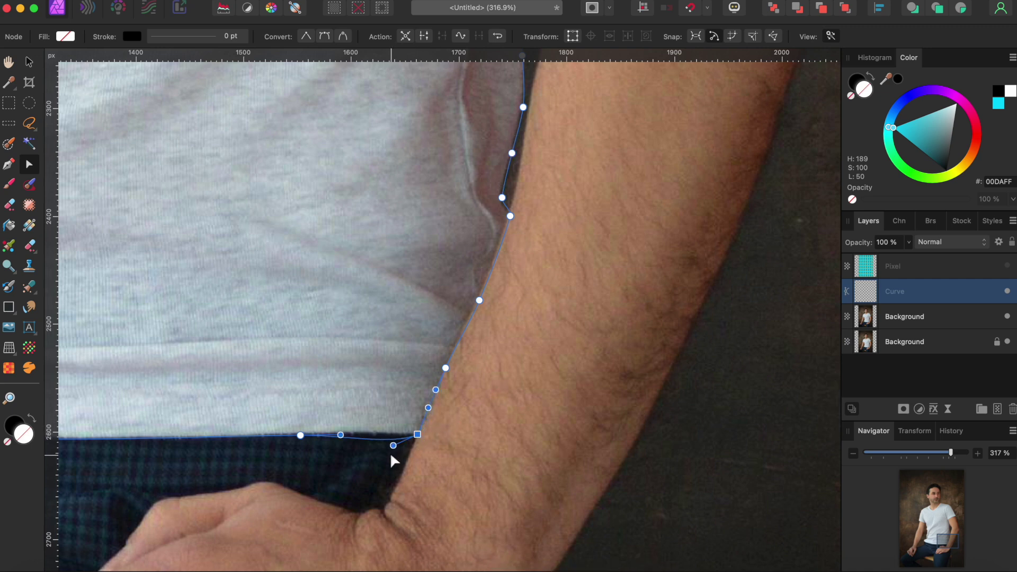
scroll(386, 443, left, 15)
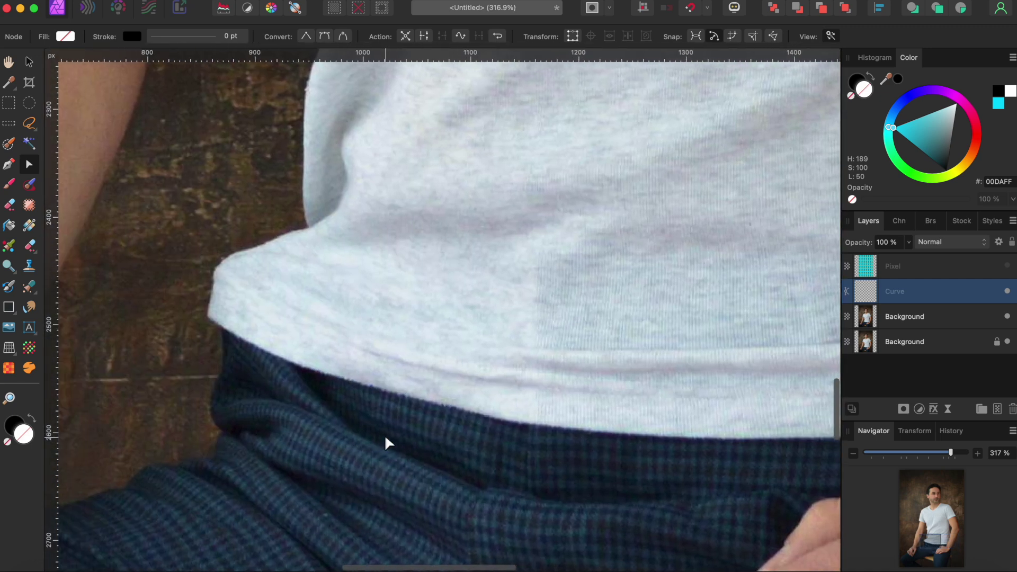
scroll(304, 206, up, 15)
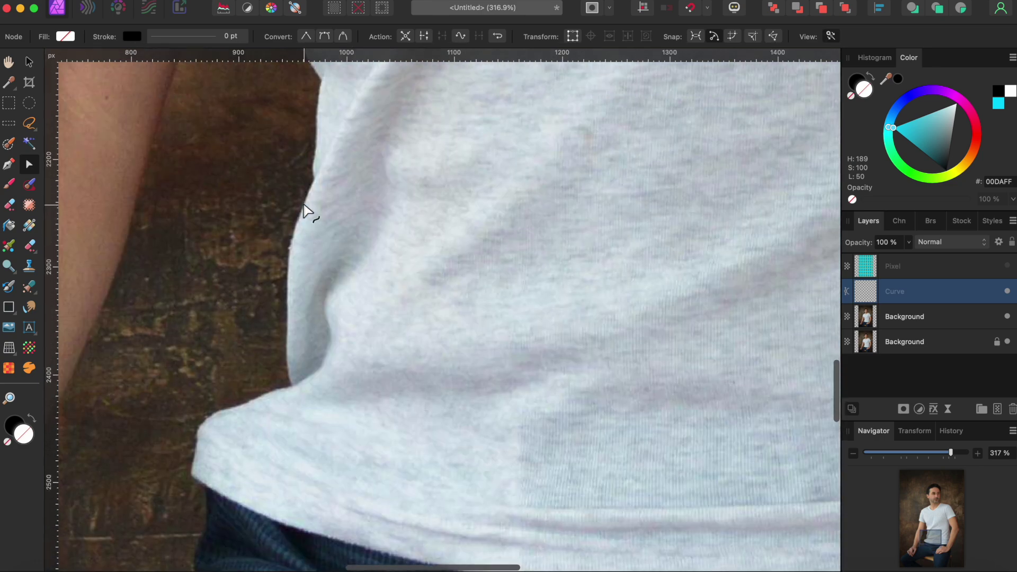
scroll(304, 211, down, 5)
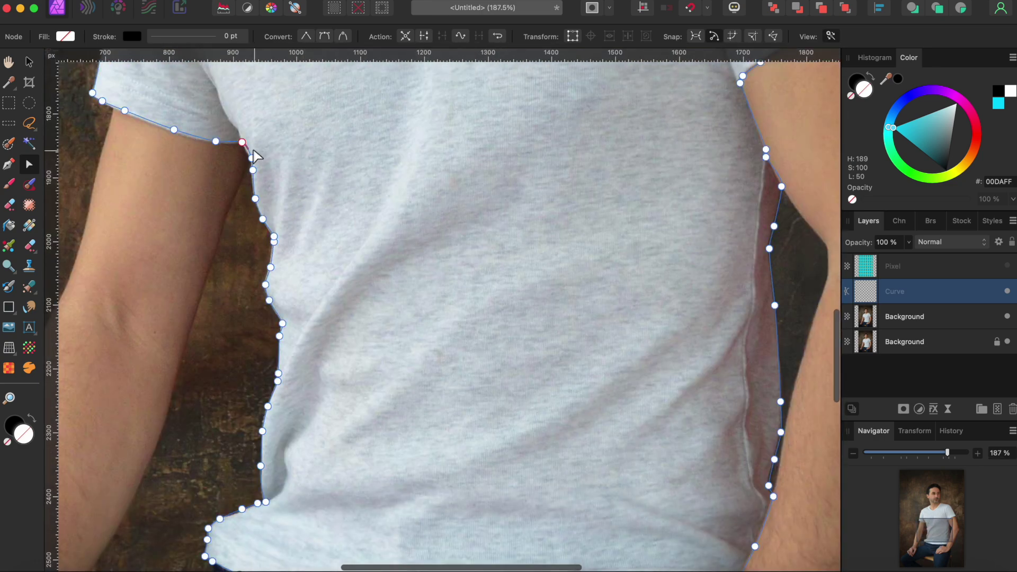
scroll(246, 146, down, 10)
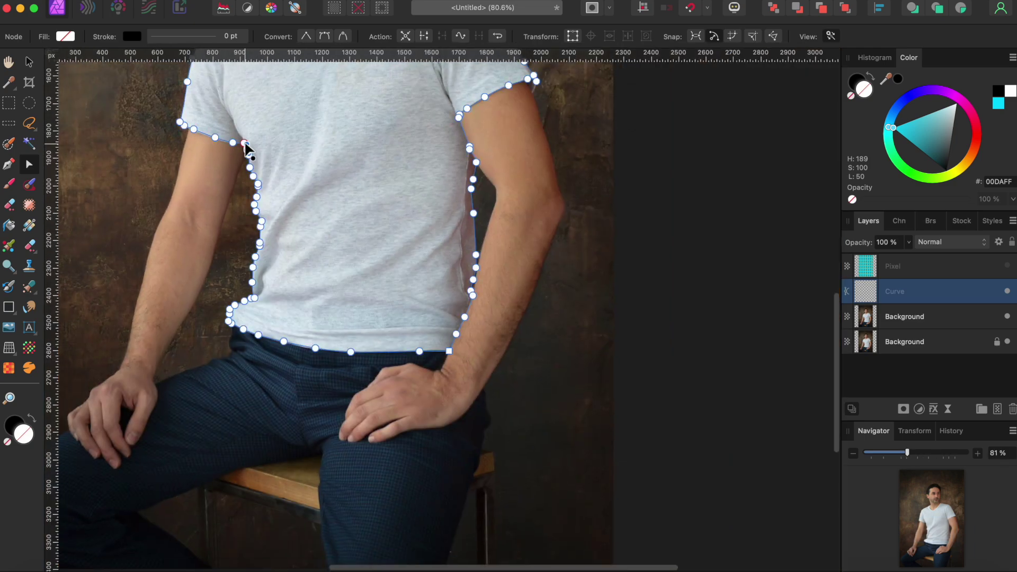
scroll(245, 147, up, 4)
scroll(245, 147, left, 3)
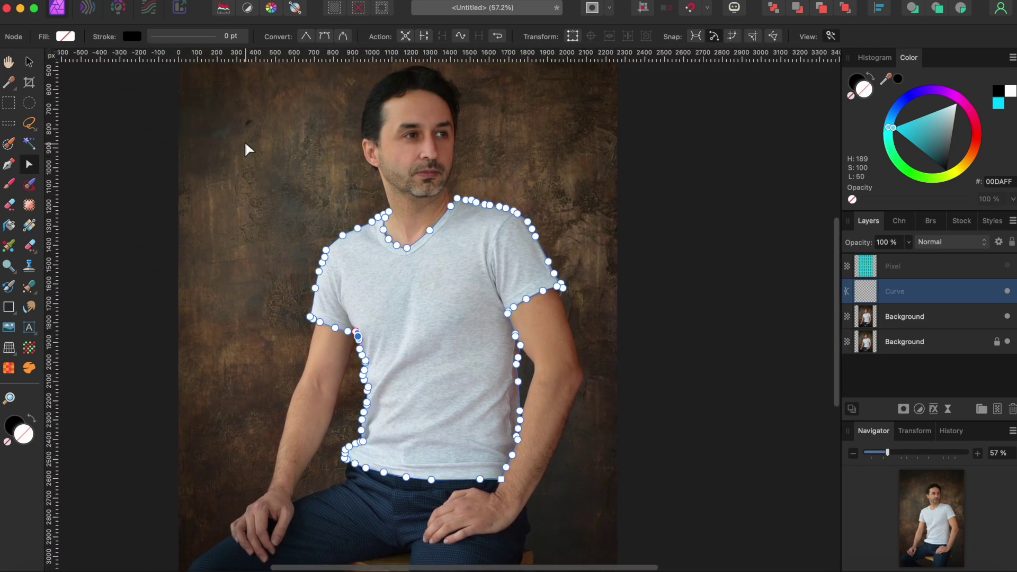
- Turn the outline into a selection, Copy Merged, paste as a new layer, and deselect
click(8, 164)
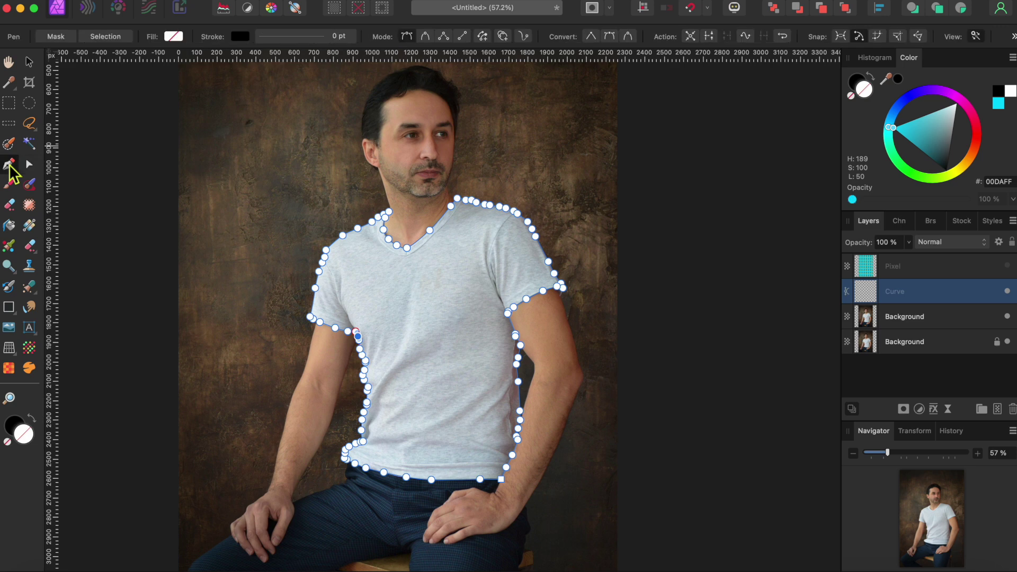
click(111, 37)
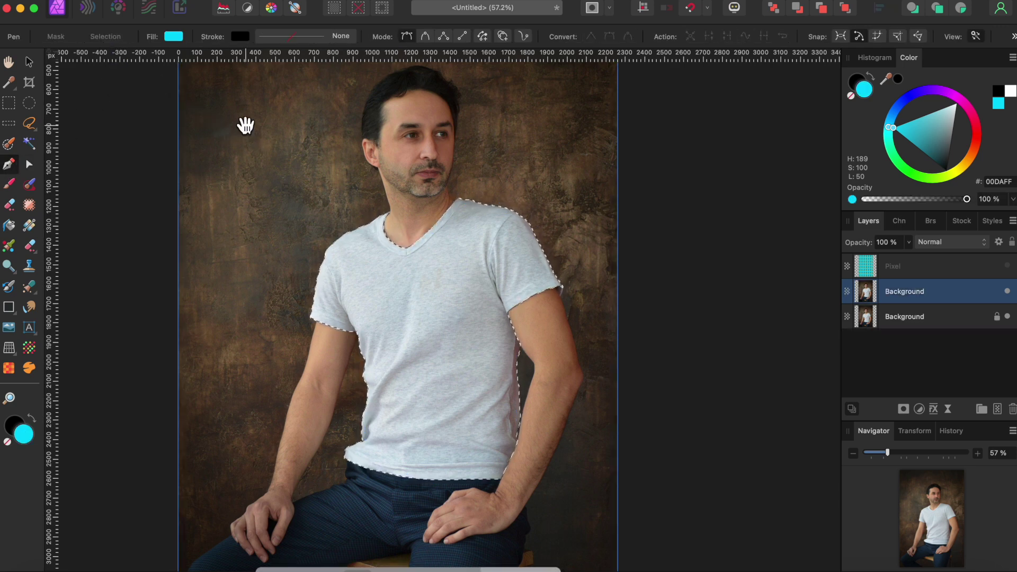
scroll(329, 429, up, 2)
scroll(545, 318, down, 3)
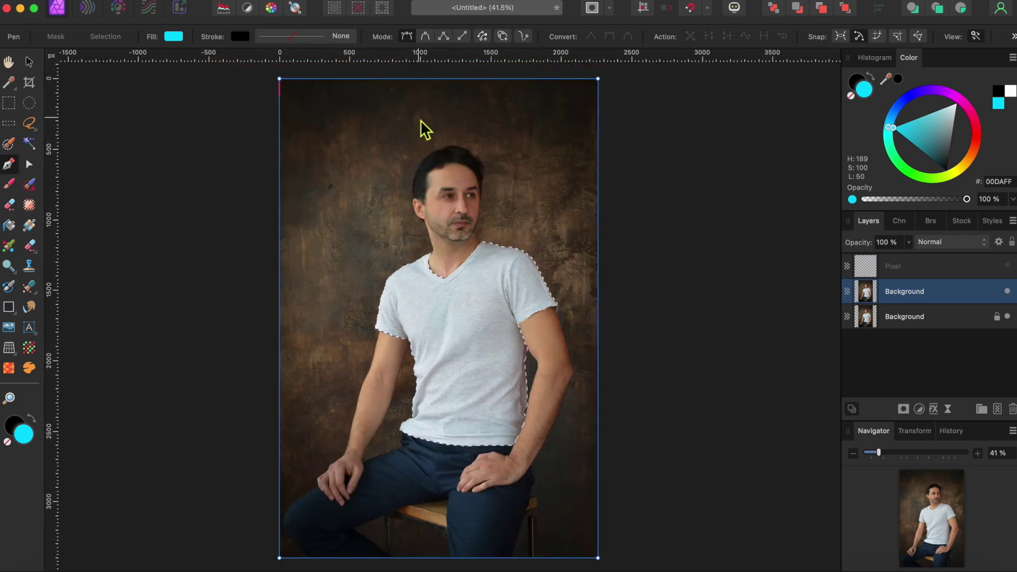
click(177, 74)
click(182, 74)
key(super+v)
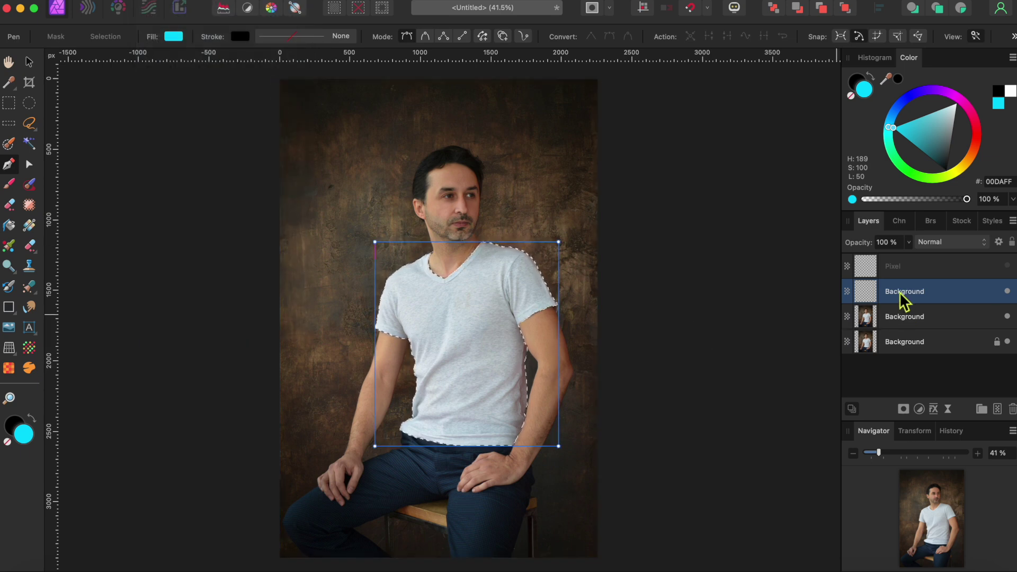
key(v)
key(super+d)
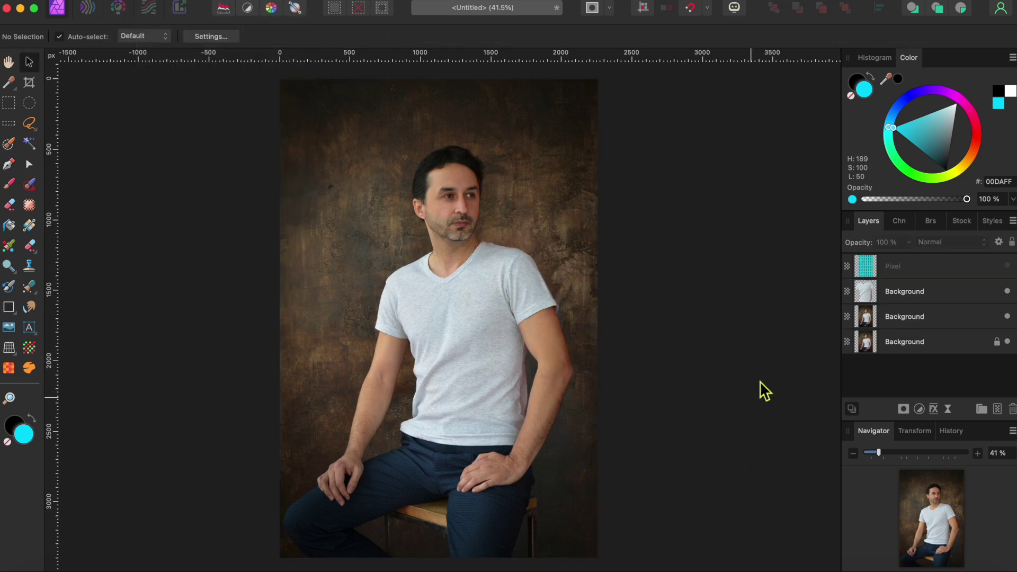
- Show the cyan pineapple pattern layer and nest it inside the shirt layer
click(1007, 266)
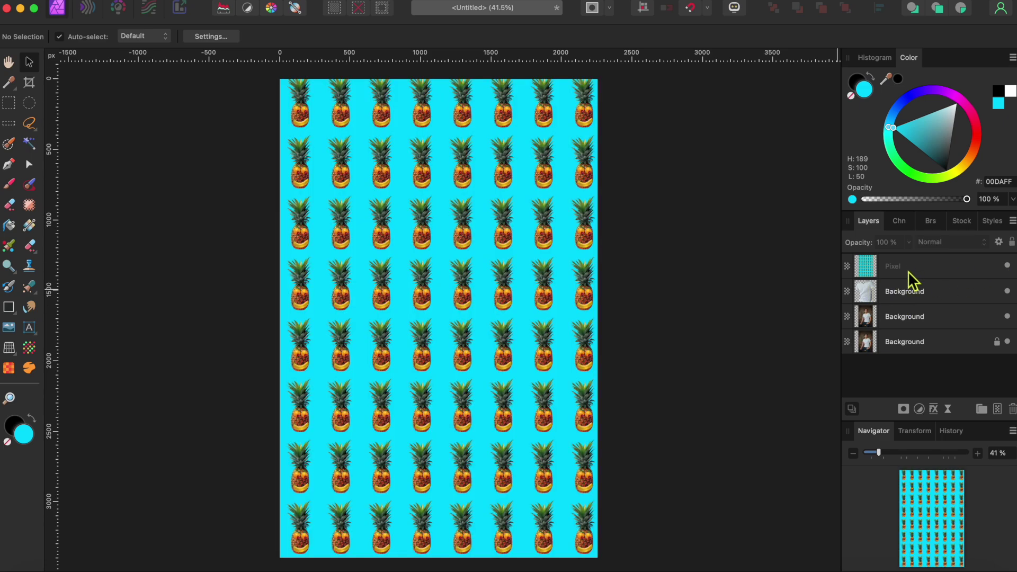
drag(908, 273, 910, 300)
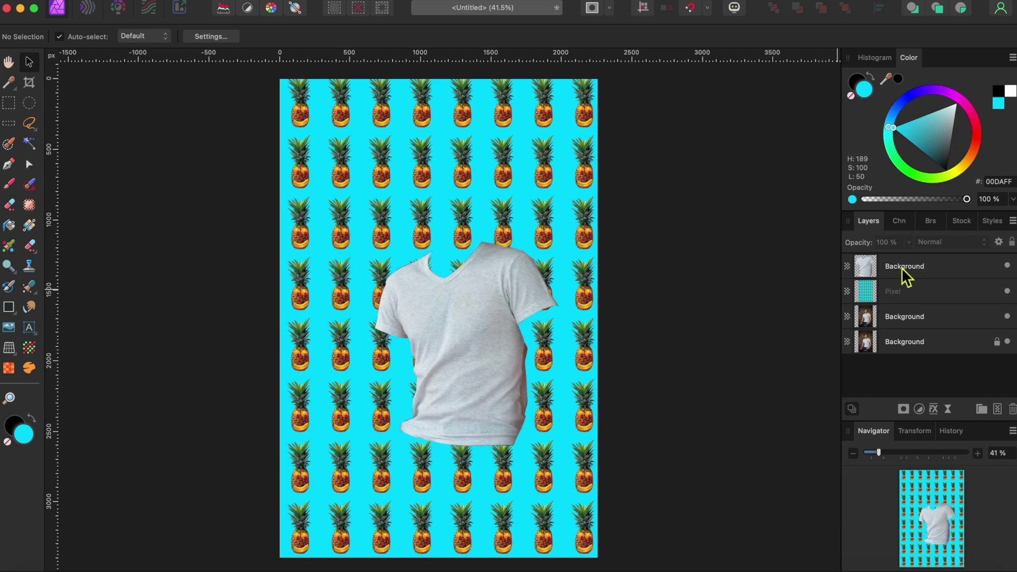
drag(900, 300, 899, 275)
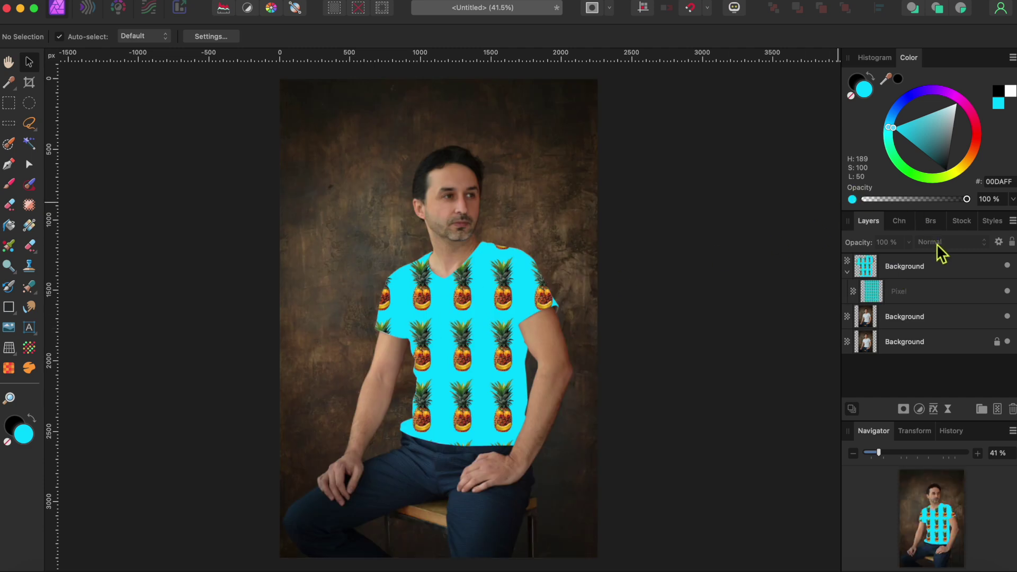
- Set the shirt layer's blend mode to Multiply after briefly trying Color Burn
click(932, 265)
click(933, 244)
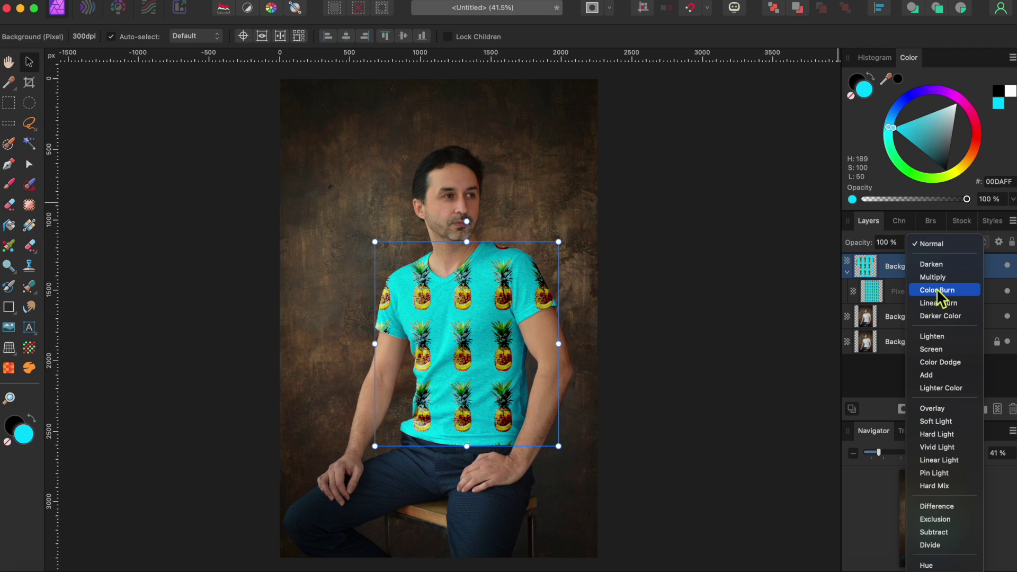
click(938, 292)
click(936, 245)
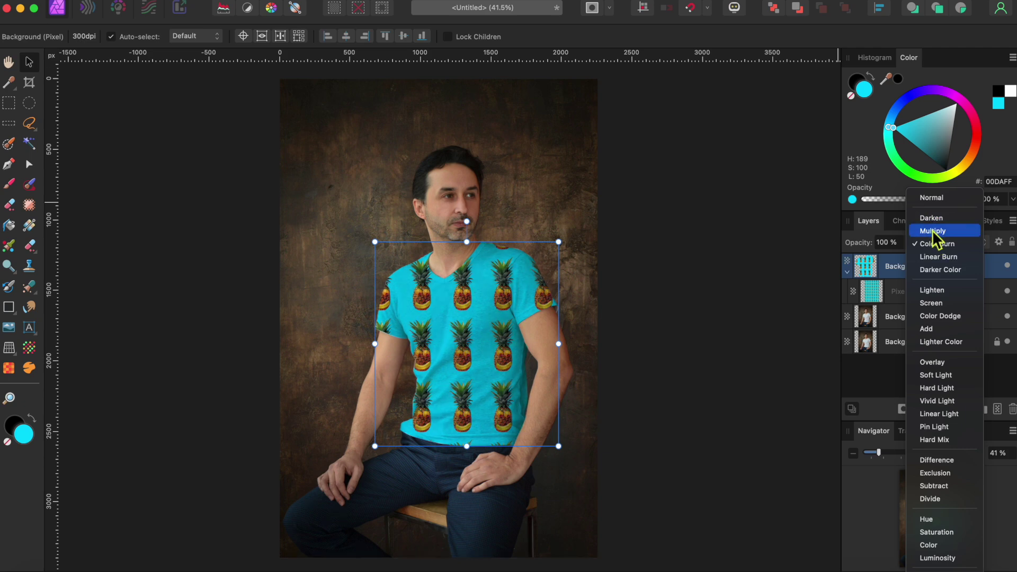
click(933, 233)
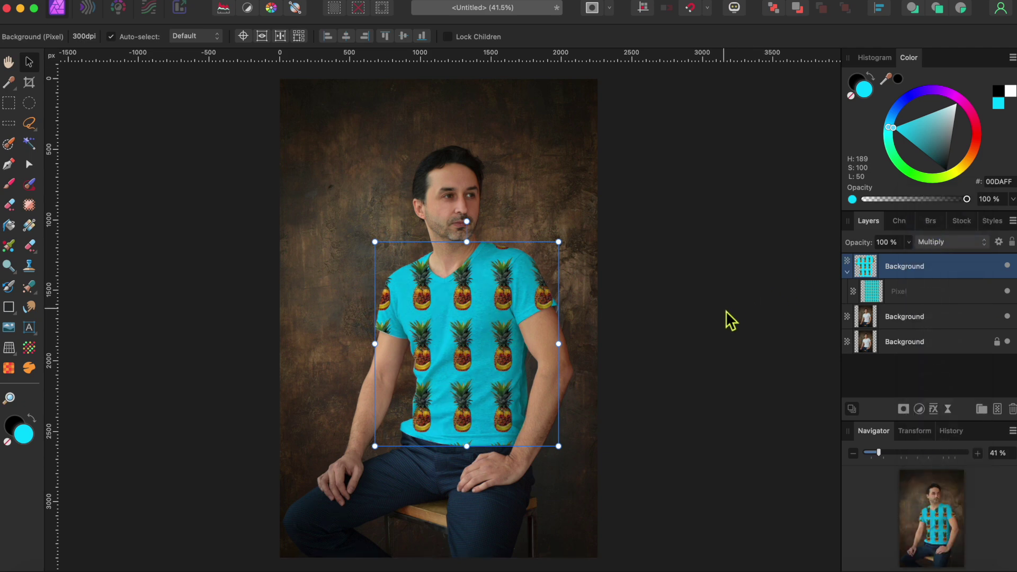